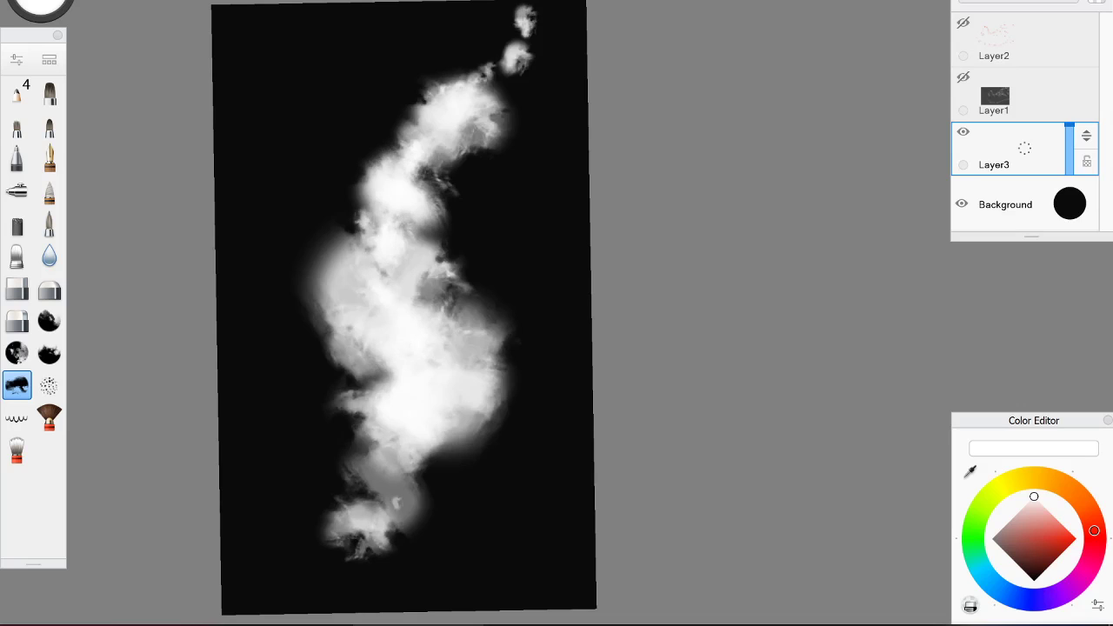
Paint soft light pink clouds around the white streak on Layer3 with a cloud-textured brush
{"action": "left_click", "coordinate": [49, 352]}
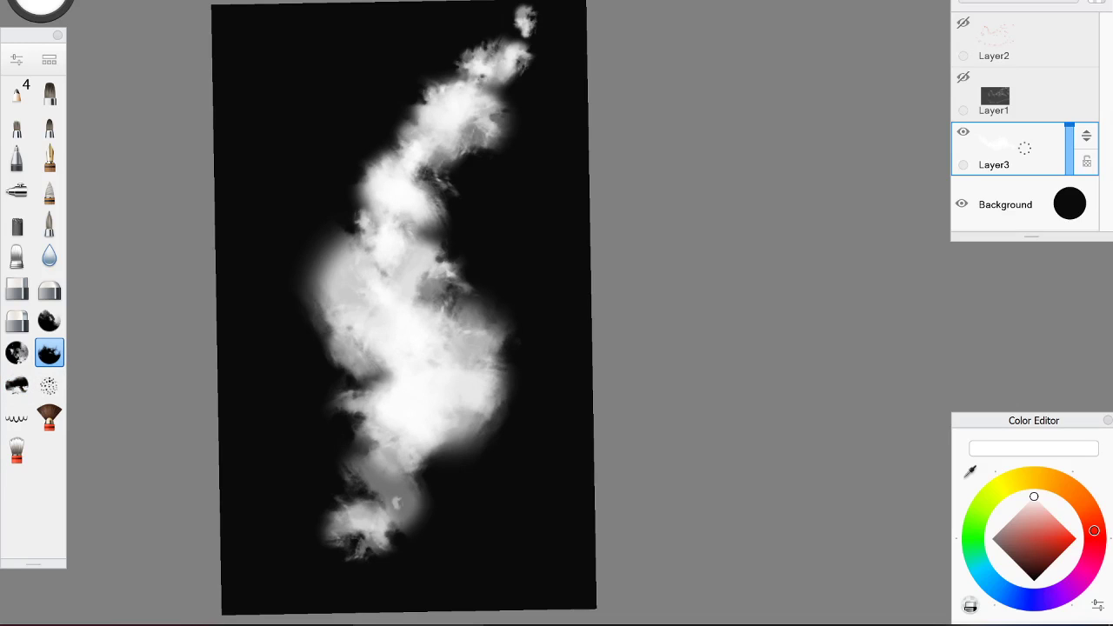
{"action": "left_click", "coordinate": [1078, 581]}
{"action": "left_click", "coordinate": [1029, 516]}
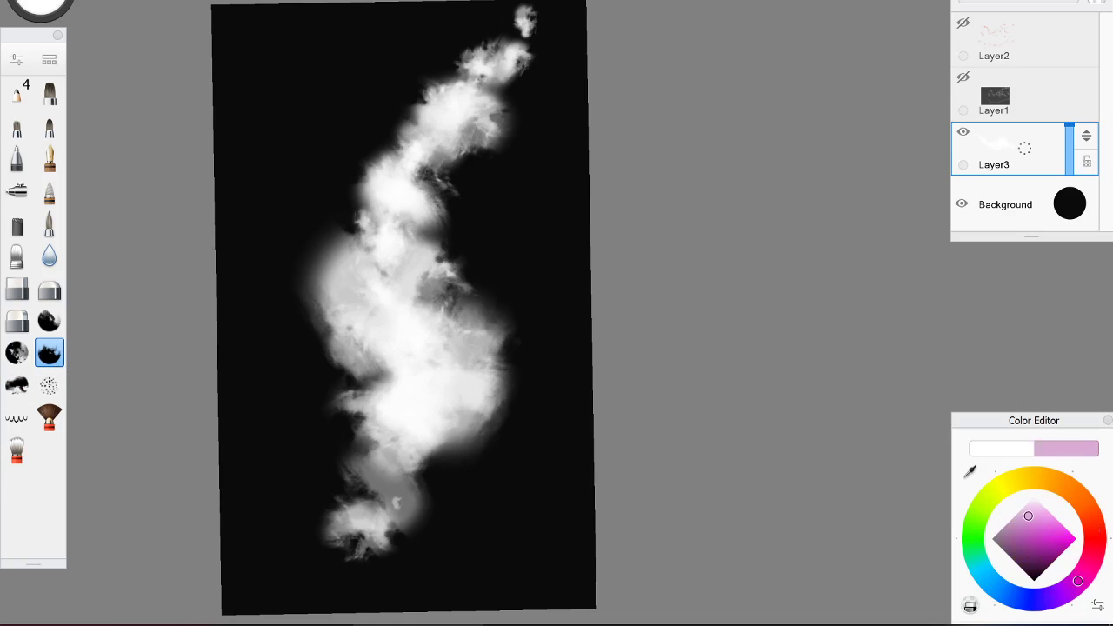
{"action": "mouse_move", "coordinate": [461, 297]}
{"action": "left_mouse_down"}
{"action": "mouse_move", "coordinate": [444, 232]}
{"action": "mouse_move", "coordinate": [466, 319]}
{"action": "mouse_move", "coordinate": [431, 193]}
{"action": "mouse_move", "coordinate": [460, 179]}
{"action": "mouse_move", "coordinate": [501, 114]}
{"action": "mouse_move", "coordinate": [494, 80]}
{"action": "mouse_move", "coordinate": [555, 23]}
{"action": "mouse_move", "coordinate": [511, 73]}
{"action": "mouse_move", "coordinate": [509, 15]}
{"action": "mouse_move", "coordinate": [402, 106]}
{"action": "mouse_move", "coordinate": [534, 5]}
{"action": "mouse_move", "coordinate": [509, 7]}
{"action": "mouse_move", "coordinate": [432, 105]}
{"action": "mouse_move", "coordinate": [378, 140]}
{"action": "mouse_move", "coordinate": [320, 207]}
{"action": "mouse_move", "coordinate": [331, 228]}
{"action": "mouse_move", "coordinate": [289, 229]}
{"action": "mouse_move", "coordinate": [307, 269]}
{"action": "mouse_move", "coordinate": [281, 335]}
{"action": "mouse_move", "coordinate": [343, 385]}
{"action": "mouse_move", "coordinate": [310, 411]}
{"action": "mouse_move", "coordinate": [293, 449]}
{"action": "mouse_move", "coordinate": [350, 475]}
{"action": "mouse_move", "coordinate": [341, 483]}
{"action": "mouse_move", "coordinate": [346, 435]}
{"action": "mouse_move", "coordinate": [346, 476]}
{"action": "mouse_move", "coordinate": [268, 515]}
{"action": "mouse_move", "coordinate": [277, 547]}
{"action": "mouse_move", "coordinate": [354, 543]}
{"action": "mouse_move", "coordinate": [346, 489]}
{"action": "mouse_move", "coordinate": [327, 566]}
{"action": "mouse_move", "coordinate": [362, 589]}
{"action": "mouse_move", "coordinate": [413, 489]}
{"action": "mouse_move", "coordinate": [322, 600]}
{"action": "mouse_move", "coordinate": [430, 466]}
{"action": "mouse_move", "coordinate": [508, 395]}
{"action": "mouse_move", "coordinate": [475, 339]}
{"action": "mouse_move", "coordinate": [489, 311]}
{"action": "mouse_move", "coordinate": [525, 303]}
{"action": "mouse_move", "coordinate": [544, 444]}
{"action": "mouse_move", "coordinate": [591, 475]}
{"action": "mouse_move", "coordinate": [459, 268]}
{"action": "mouse_move", "coordinate": [470, 209]}
{"action": "mouse_move", "coordinate": [466, 274]}
{"action": "mouse_move", "coordinate": [427, 270]}
{"action": "mouse_move", "coordinate": [480, 184]}
{"action": "mouse_move", "coordinate": [442, 155]}
{"action": "mouse_move", "coordinate": [527, 125]}
{"action": "mouse_move", "coordinate": [534, 89]}
{"action": "mouse_move", "coordinate": [500, 99]}
{"action": "mouse_move", "coordinate": [454, 179]}
{"action": "mouse_move", "coordinate": [459, 38]}
{"action": "mouse_move", "coordinate": [448, 64]}
{"action": "mouse_move", "coordinate": [389, 91]}
{"action": "mouse_move", "coordinate": [374, 146]}
{"action": "mouse_move", "coordinate": [357, 75]}
{"action": "mouse_move", "coordinate": [363, 40]}
{"action": "mouse_move", "coordinate": [359, 155]}
{"action": "mouse_move", "coordinate": [383, 224]}
{"action": "mouse_move", "coordinate": [340, 224]}
{"action": "mouse_move", "coordinate": [312, 313]}
{"action": "mouse_move", "coordinate": [382, 379]}
{"action": "mouse_move", "coordinate": [361, 422]}
{"action": "mouse_move", "coordinate": [358, 502]}
{"action": "mouse_move", "coordinate": [365, 389]}
{"action": "mouse_move", "coordinate": [318, 547]}
{"action": "left_mouse_up"}
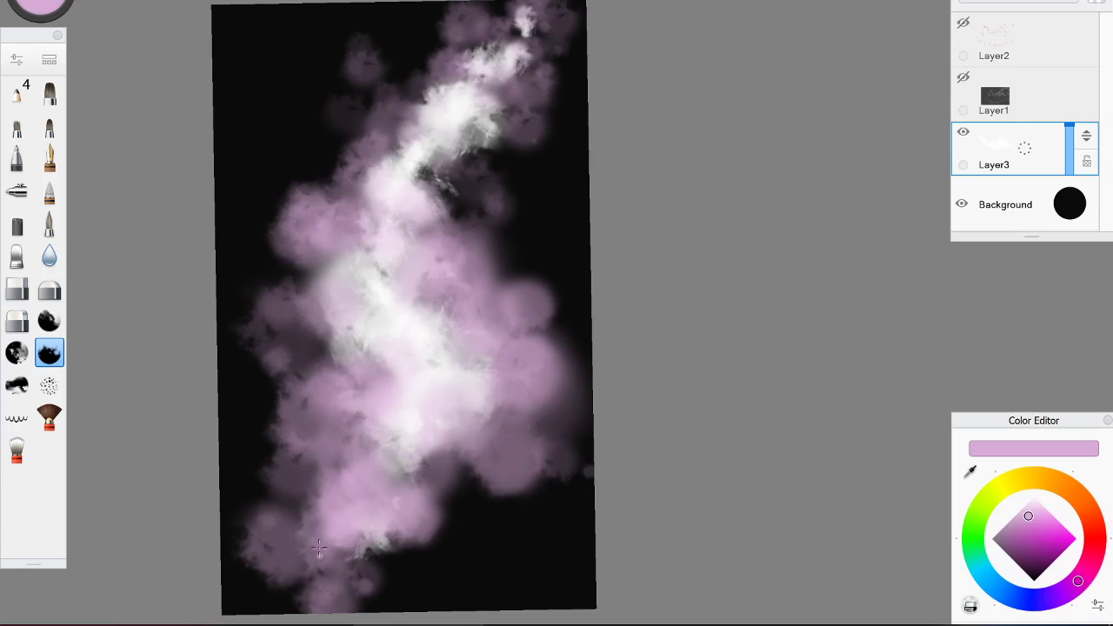
{"action": "mouse_move", "coordinate": [350, 475]}
{"action": "left_mouse_down"}
{"action": "mouse_move", "coordinate": [293, 584]}
{"action": "mouse_move", "coordinate": [255, 602]}
{"action": "mouse_move", "coordinate": [250, 561]}
{"action": "left_mouse_up"}
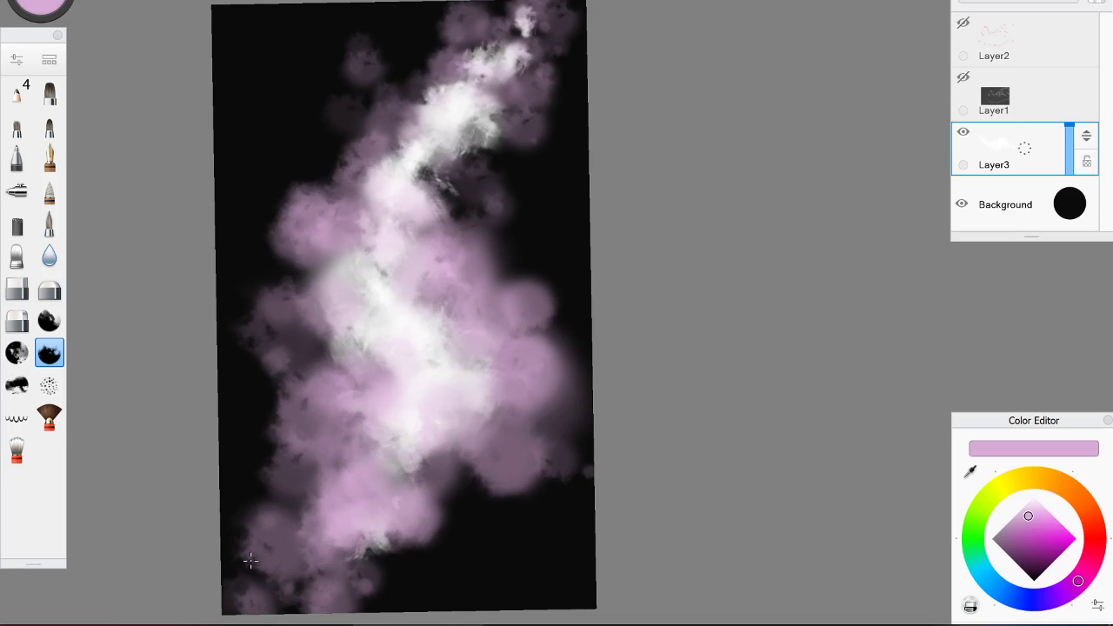
Surround the pink and white streak with medium violet clouds using the mottled cloud brush, covering most of the black canvas
{"action": "left_click", "coordinate": [1059, 595]}
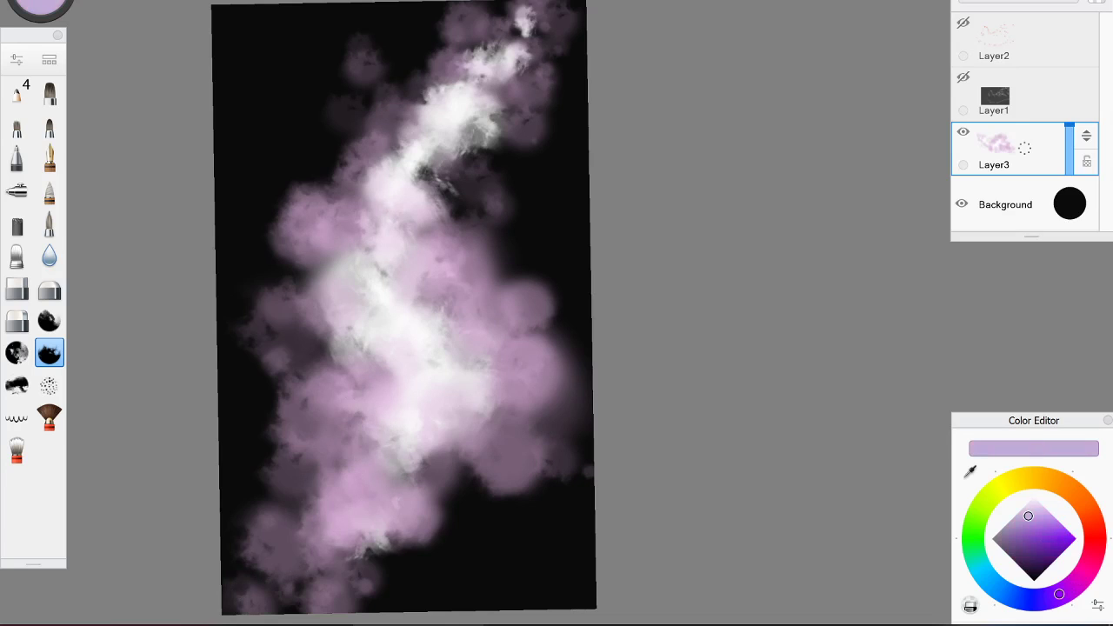
{"action": "left_click_drag", "start_coordinate": [1028, 516], "coordinate": [1034, 535]}
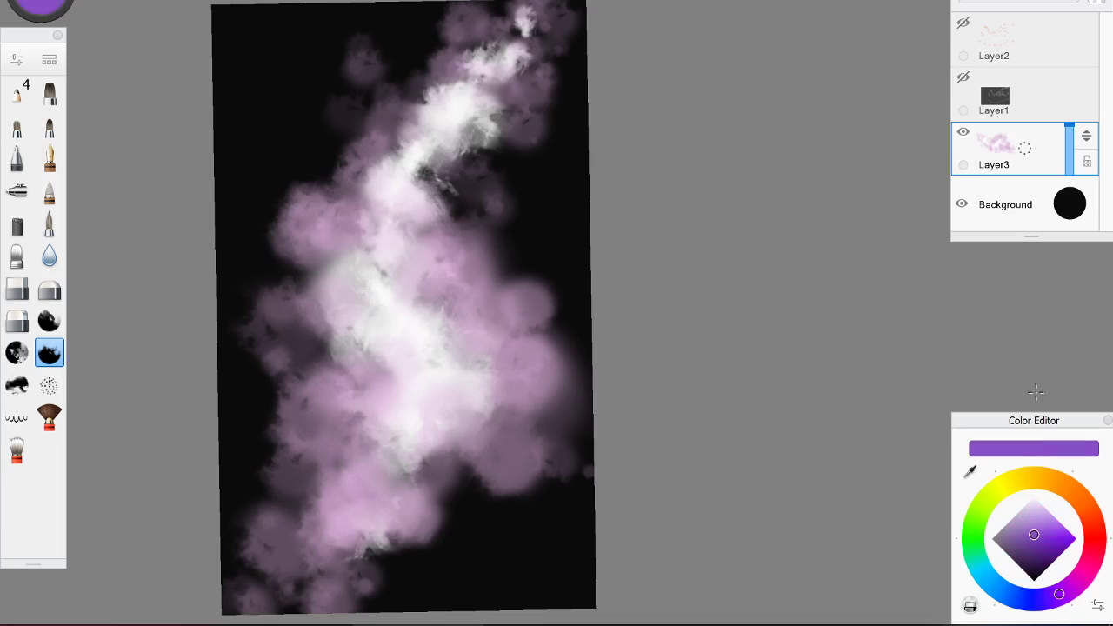
{"action": "left_click", "coordinate": [16, 353]}
{"action": "mouse_move", "coordinate": [476, 226]}
{"action": "left_mouse_down"}
{"action": "mouse_move", "coordinate": [479, 200]}
{"action": "mouse_move", "coordinate": [534, 166]}
{"action": "mouse_move", "coordinate": [584, 274]}
{"action": "mouse_move", "coordinate": [538, 146]}
{"action": "mouse_move", "coordinate": [575, 95]}
{"action": "mouse_move", "coordinate": [578, 30]}
{"action": "left_mouse_up"}
{"action": "mouse_move", "coordinate": [478, 30]}
{"action": "left_mouse_down"}
{"action": "mouse_move", "coordinate": [430, 24]}
{"action": "mouse_move", "coordinate": [357, 108]}
{"action": "left_mouse_up"}
{"action": "left_click_drag", "start_coordinate": [357, 18], "coordinate": [304, 131]}
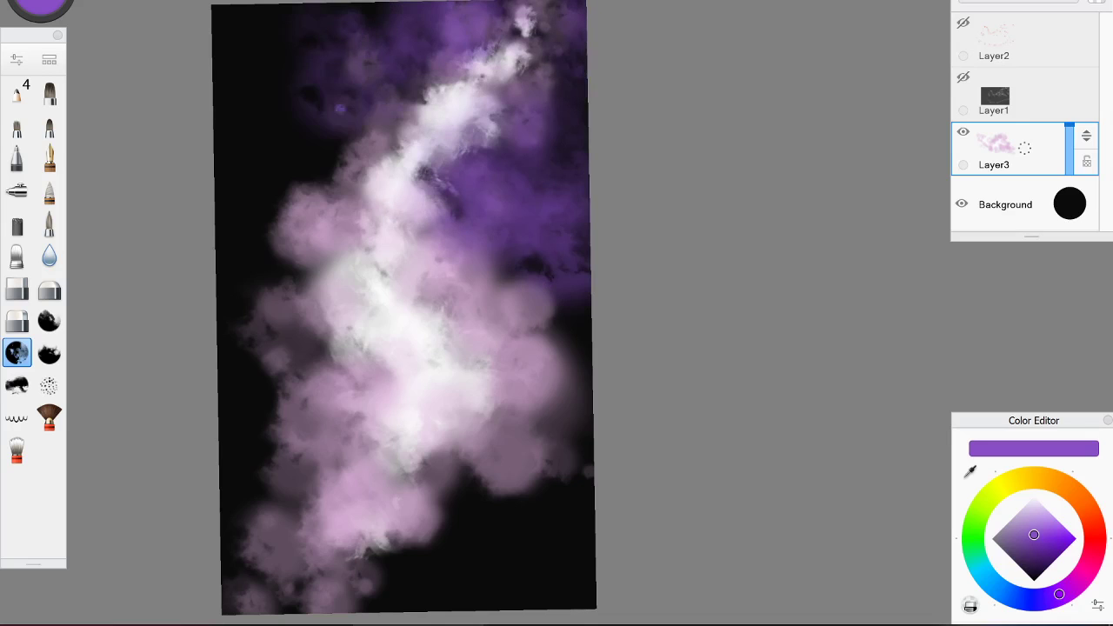
{"action": "left_click_drag", "start_coordinate": [366, 113], "coordinate": [270, 156]}
{"action": "left_click_drag", "start_coordinate": [322, 100], "coordinate": [226, 296]}
{"action": "mouse_move", "coordinate": [252, 261]}
{"action": "left_mouse_down"}
{"action": "mouse_move", "coordinate": [282, 291]}
{"action": "mouse_move", "coordinate": [248, 400]}
{"action": "mouse_move", "coordinate": [265, 574]}
{"action": "mouse_move", "coordinate": [400, 591]}
{"action": "mouse_move", "coordinate": [487, 514]}
{"action": "mouse_move", "coordinate": [557, 417]}
{"action": "mouse_move", "coordinate": [548, 260]}
{"action": "mouse_move", "coordinate": [574, 335]}
{"action": "mouse_move", "coordinate": [535, 174]}
{"action": "mouse_move", "coordinate": [539, 96]}
{"action": "left_mouse_up"}
Add dark blue cloud patches around the outer areas of the nebula with a different cloud brush
{"action": "left_click", "coordinate": [1039, 600]}
{"action": "left_click", "coordinate": [1040, 550]}
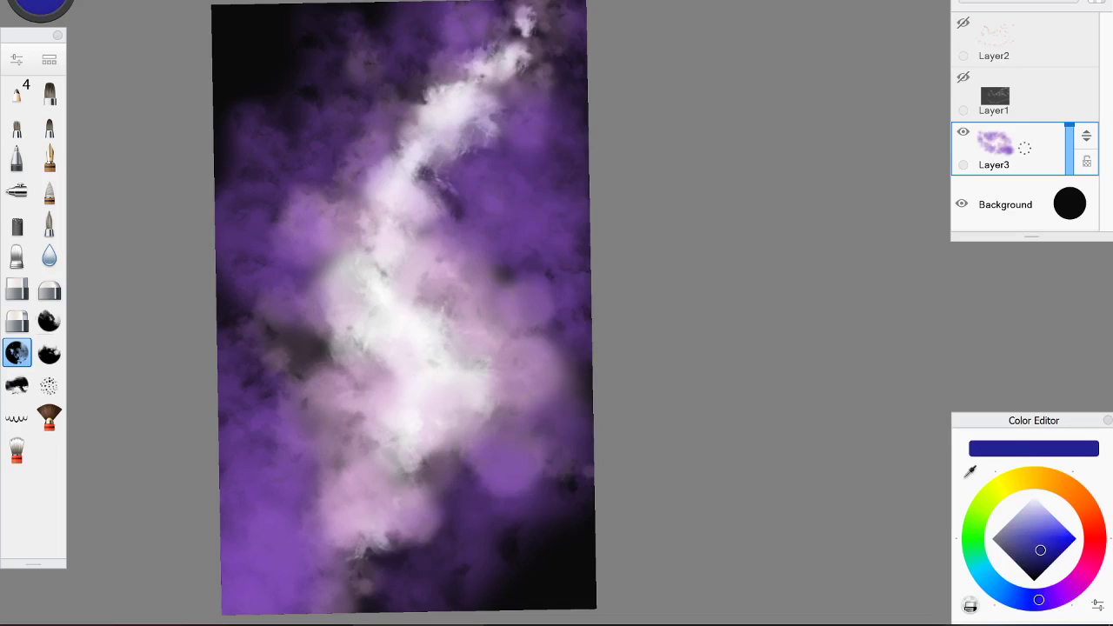
{"action": "left_click", "coordinate": [50, 317]}
{"action": "left_click_drag", "start_coordinate": [581, 504], "coordinate": [479, 561]}
{"action": "mouse_move", "coordinate": [485, 497]}
{"action": "left_mouse_down"}
{"action": "mouse_move", "coordinate": [531, 513]}
{"action": "mouse_move", "coordinate": [567, 488]}
{"action": "mouse_move", "coordinate": [551, 418]}
{"action": "mouse_move", "coordinate": [580, 501]}
{"action": "mouse_move", "coordinate": [495, 597]}
{"action": "left_mouse_up"}
{"action": "mouse_move", "coordinate": [555, 359]}
{"action": "left_mouse_down"}
{"action": "mouse_move", "coordinate": [567, 282]}
{"action": "mouse_move", "coordinate": [576, 313]}
{"action": "mouse_move", "coordinate": [585, 224]}
{"action": "mouse_move", "coordinate": [512, 241]}
{"action": "mouse_move", "coordinate": [541, 157]}
{"action": "mouse_move", "coordinate": [596, 203]}
{"action": "mouse_move", "coordinate": [559, 142]}
{"action": "mouse_move", "coordinate": [585, 222]}
{"action": "mouse_move", "coordinate": [550, 123]}
{"action": "mouse_move", "coordinate": [594, 75]}
{"action": "mouse_move", "coordinate": [521, 24]}
{"action": "mouse_move", "coordinate": [546, 75]}
{"action": "mouse_move", "coordinate": [573, 4]}
{"action": "left_mouse_up"}
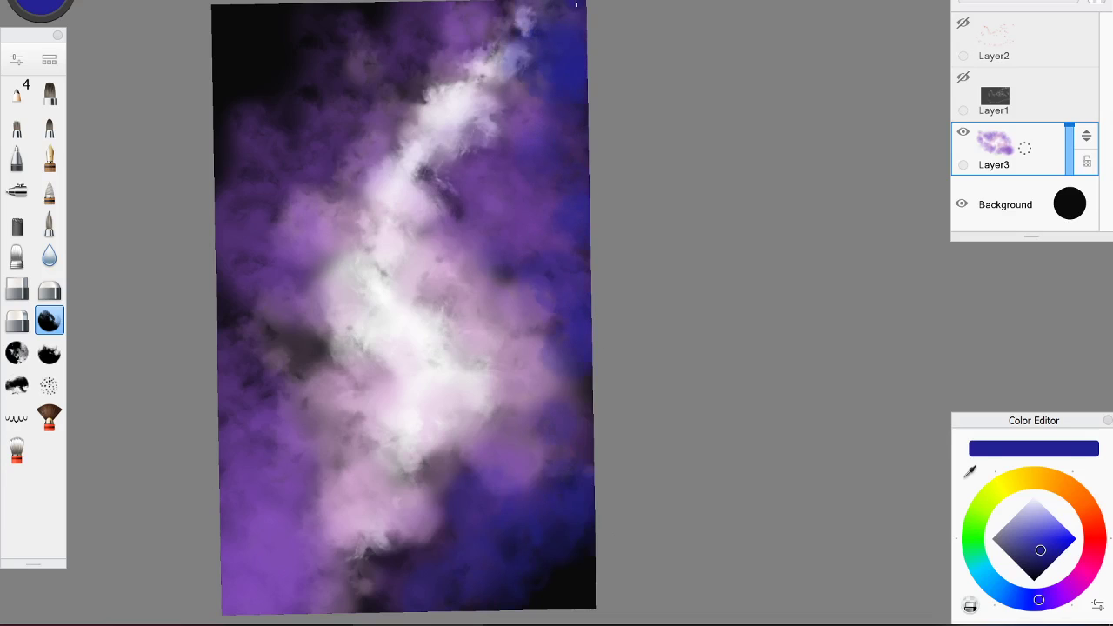
{"action": "mouse_move", "coordinate": [409, 19]}
{"action": "left_mouse_down"}
{"action": "mouse_move", "coordinate": [414, 86]}
{"action": "mouse_move", "coordinate": [389, 10]}
{"action": "mouse_move", "coordinate": [318, 43]}
{"action": "mouse_move", "coordinate": [314, 89]}
{"action": "mouse_move", "coordinate": [366, 120]}
{"action": "mouse_move", "coordinate": [265, 71]}
{"action": "mouse_move", "coordinate": [317, 180]}
{"action": "mouse_move", "coordinate": [251, 127]}
{"action": "mouse_move", "coordinate": [315, 346]}
{"action": "mouse_move", "coordinate": [248, 316]}
{"action": "left_mouse_up"}
{"action": "left_click_drag", "start_coordinate": [245, 406], "coordinate": [217, 431]}
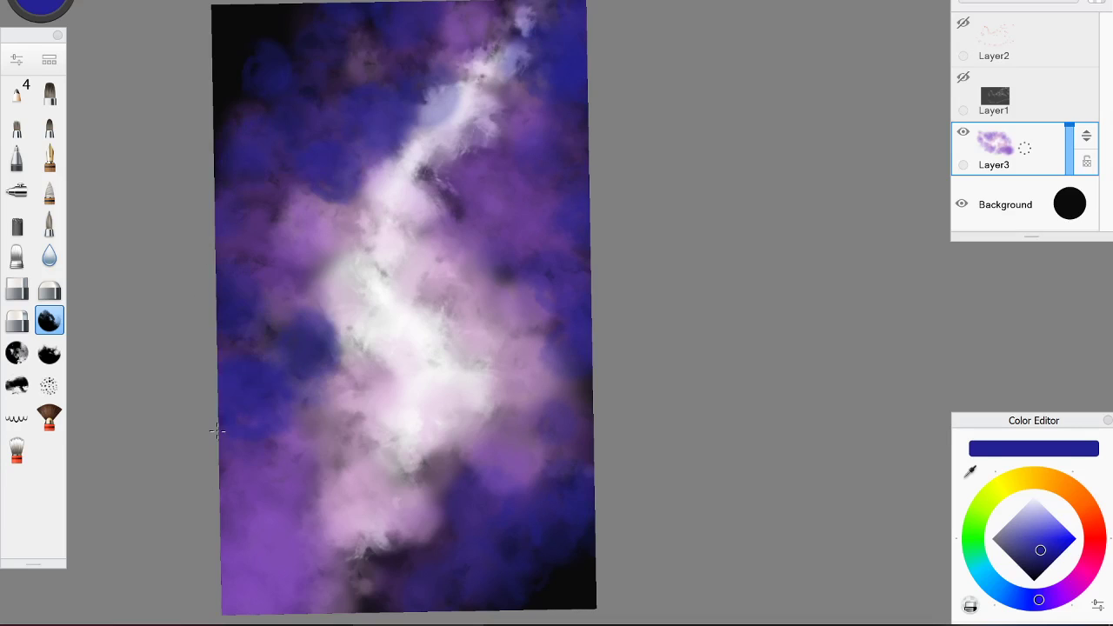
{"action": "mouse_move", "coordinate": [211, 508]}
{"action": "left_mouse_down"}
{"action": "mouse_move", "coordinate": [260, 583]}
{"action": "mouse_move", "coordinate": [205, 547]}
{"action": "mouse_move", "coordinate": [245, 573]}
{"action": "mouse_move", "coordinate": [221, 530]}
{"action": "mouse_move", "coordinate": [262, 517]}
{"action": "mouse_move", "coordinate": [235, 475]}
{"action": "left_mouse_up"}
{"action": "left_click_drag", "start_coordinate": [515, 262], "coordinate": [493, 268]}
{"action": "left_click_drag", "start_coordinate": [437, 185], "coordinate": [444, 214]}
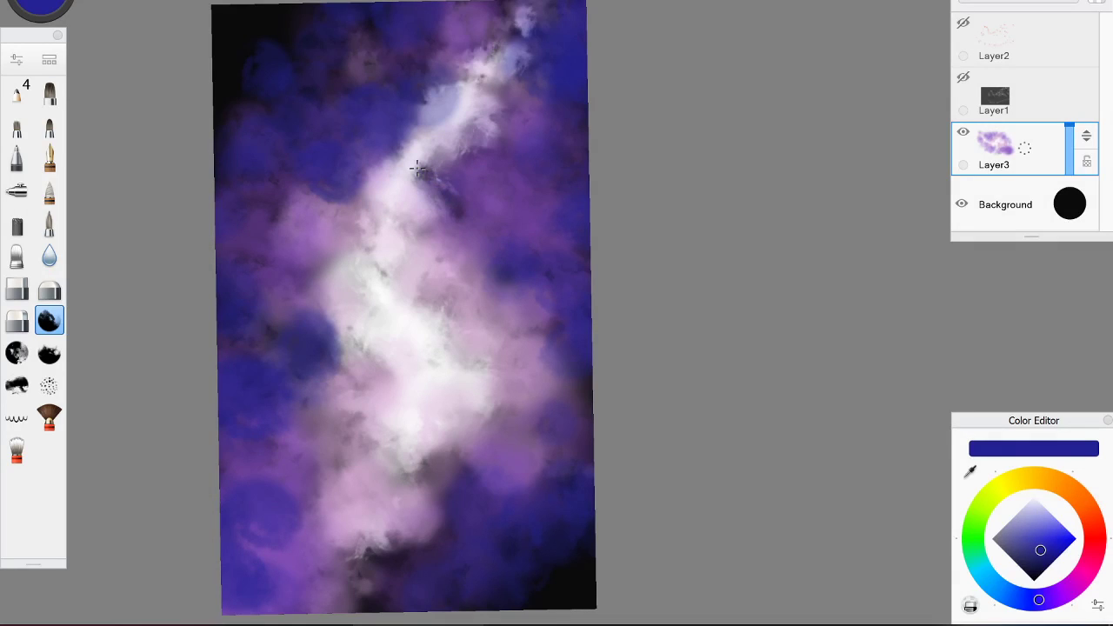
Shade the lower-right corner and right edge of the nebula with near-black navy using the mottled cloud brush
{"action": "left_click_drag", "start_coordinate": [1040, 550], "coordinate": [1036, 577]}
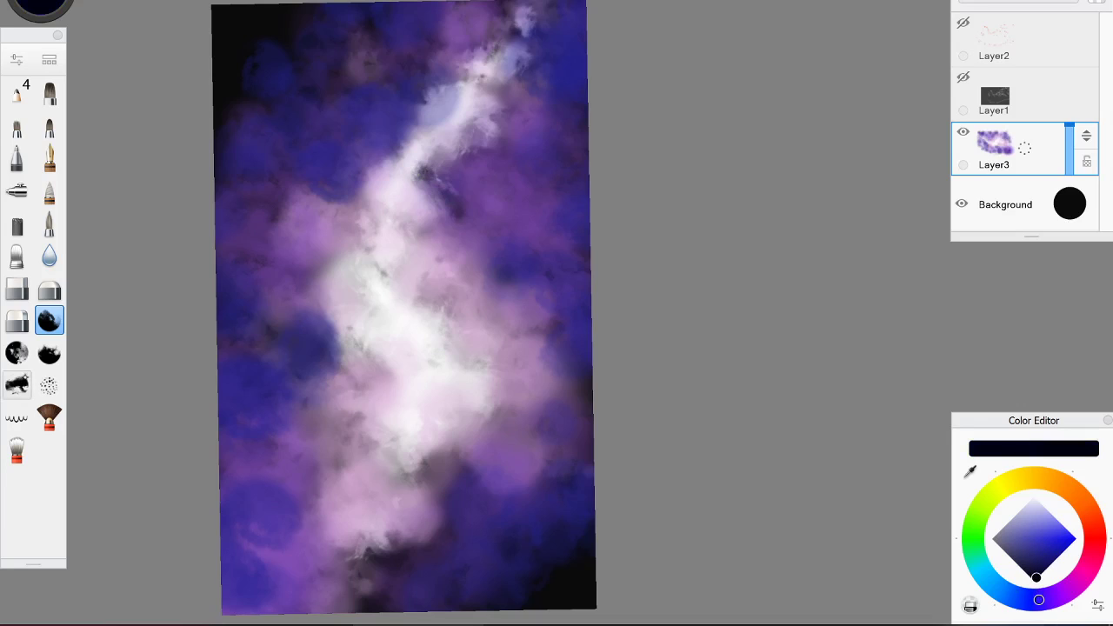
{"action": "left_click", "coordinate": [18, 385]}
{"action": "left_click", "coordinate": [19, 353]}
{"action": "left_click_drag", "start_coordinate": [578, 513], "coordinate": [561, 541]}
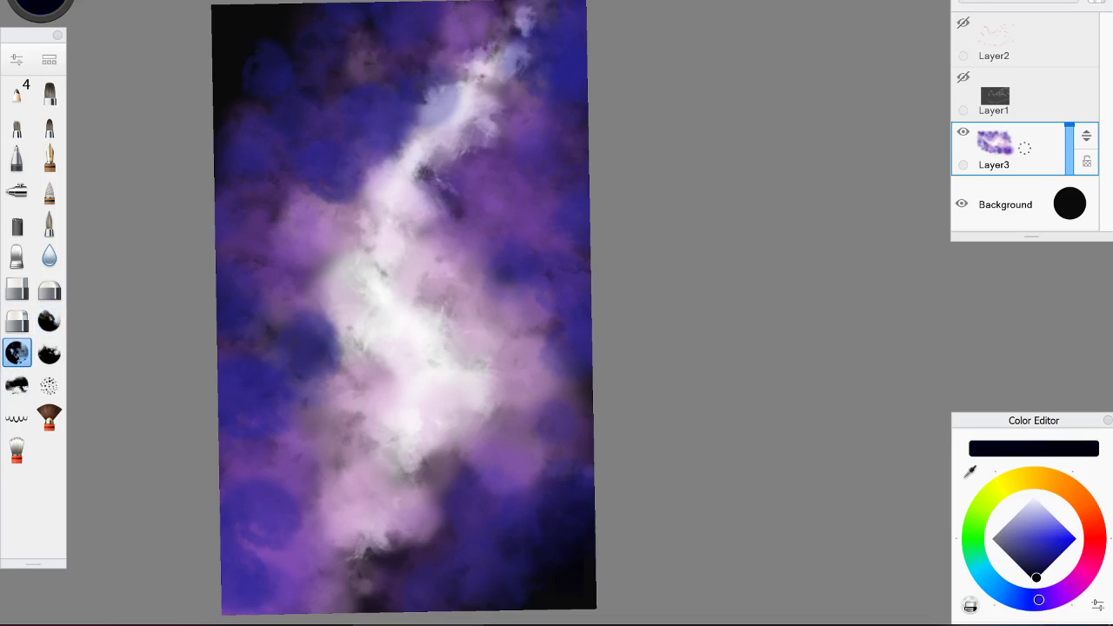
{"action": "left_click_drag", "start_coordinate": [528, 464], "coordinate": [426, 502]}
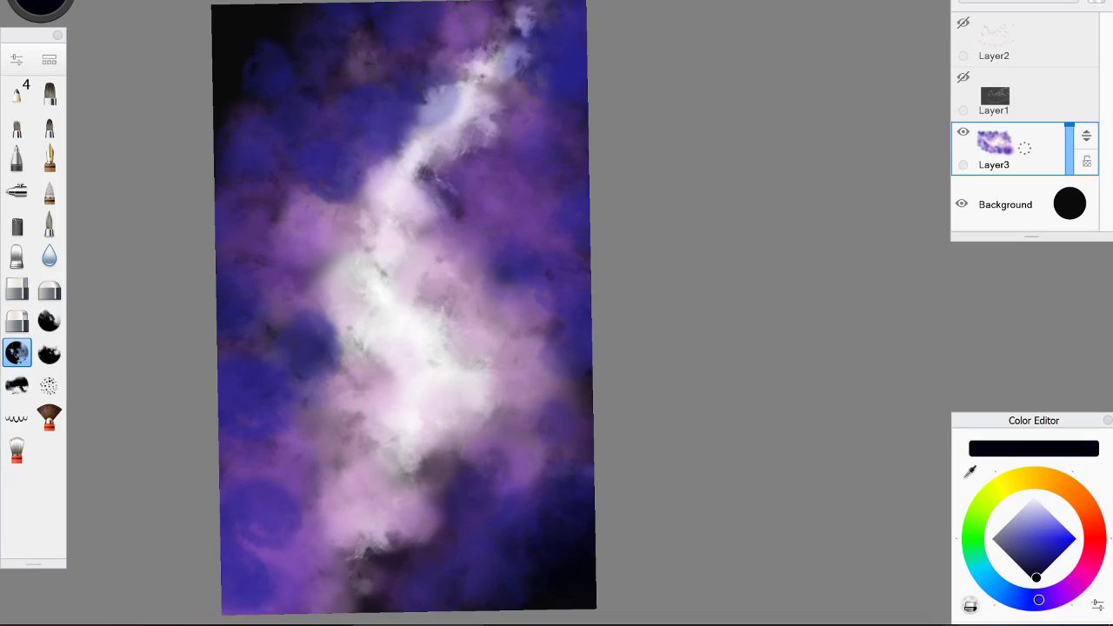
{"action": "left_click_drag", "start_coordinate": [556, 353], "coordinate": [585, 310]}
{"action": "left_click_drag", "start_coordinate": [523, 229], "coordinate": [575, 192]}
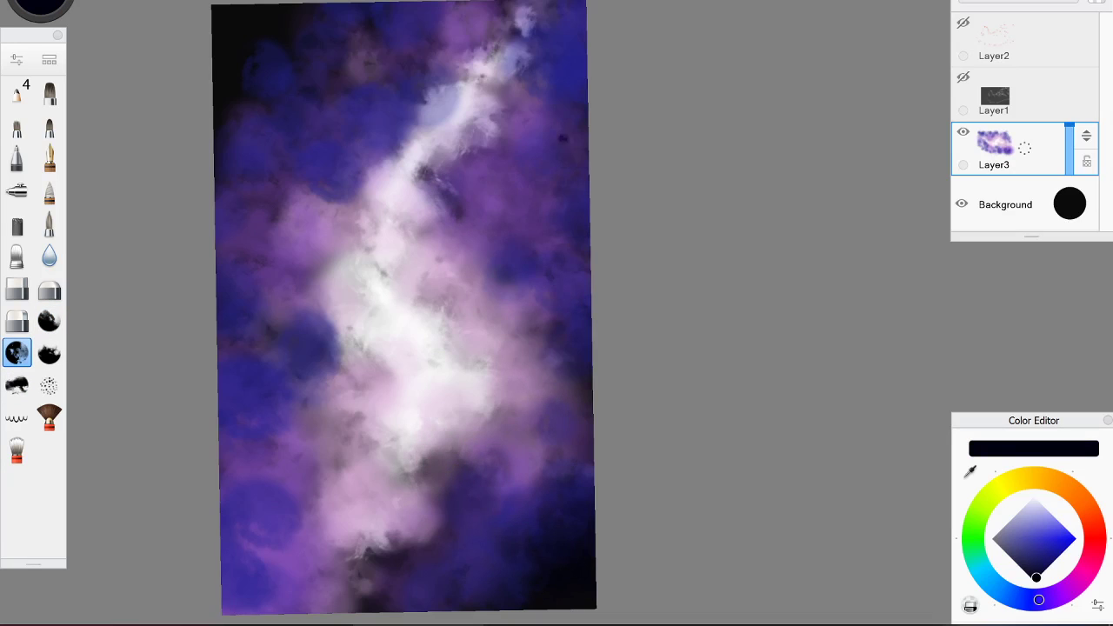
{"action": "left_click_drag", "start_coordinate": [564, 138], "coordinate": [563, 82]}
{"action": "left_click_drag", "start_coordinate": [529, 46], "coordinate": [503, 30]}
{"action": "left_click_drag", "start_coordinate": [524, 75], "coordinate": [515, 84]}
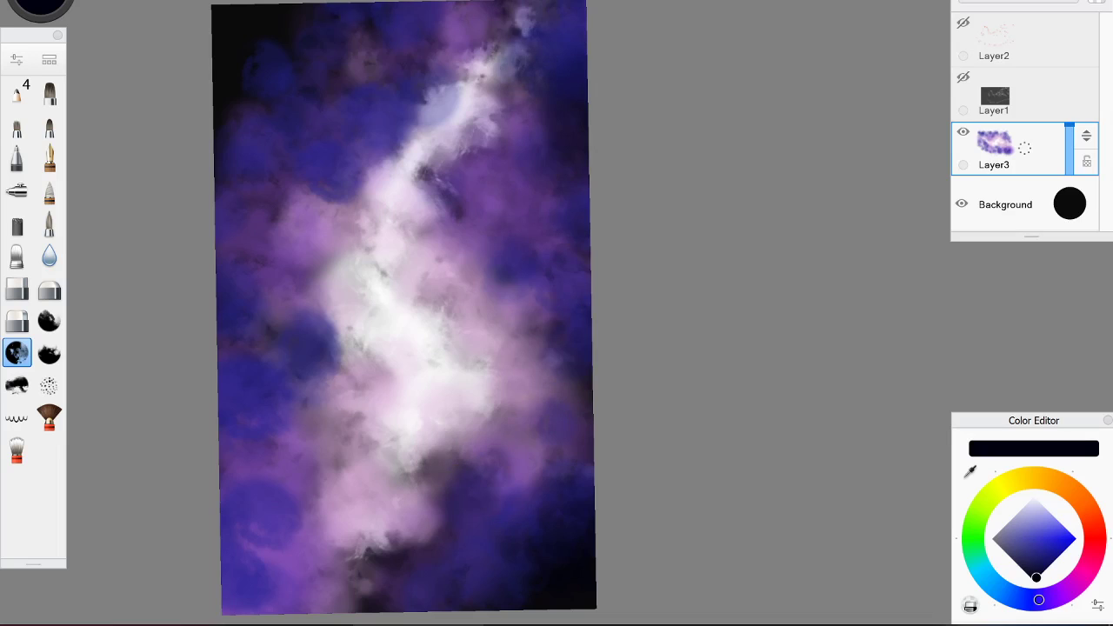
Continue the near-black navy shading over the blue and violet clouds along the canvas's left side
{"action": "left_click_drag", "start_coordinate": [343, 22], "coordinate": [392, 91]}
{"action": "left_click_drag", "start_coordinate": [345, 150], "coordinate": [379, 190]}
{"action": "left_click_drag", "start_coordinate": [311, 137], "coordinate": [261, 127]}
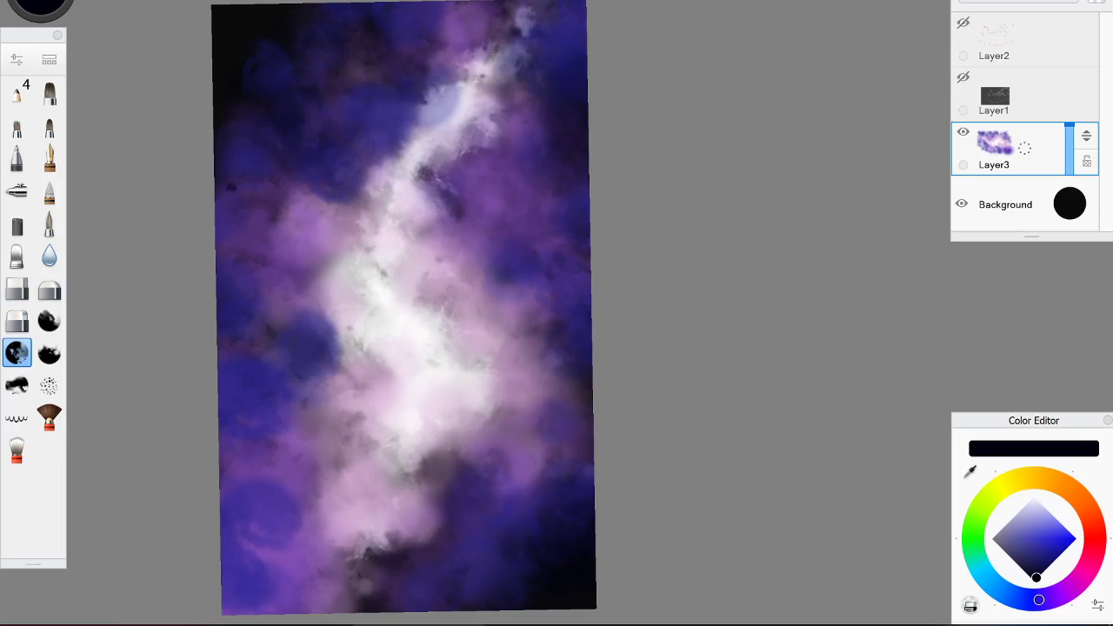
{"action": "left_click_drag", "start_coordinate": [225, 269], "coordinate": [246, 261]}
{"action": "left_click_drag", "start_coordinate": [348, 278], "coordinate": [239, 409]}
{"action": "mouse_move", "coordinate": [248, 470]}
{"action": "left_mouse_down"}
{"action": "mouse_move", "coordinate": [300, 448]}
{"action": "mouse_move", "coordinate": [279, 483]}
{"action": "mouse_move", "coordinate": [278, 600]}
{"action": "mouse_move", "coordinate": [343, 518]}
{"action": "left_mouse_up"}
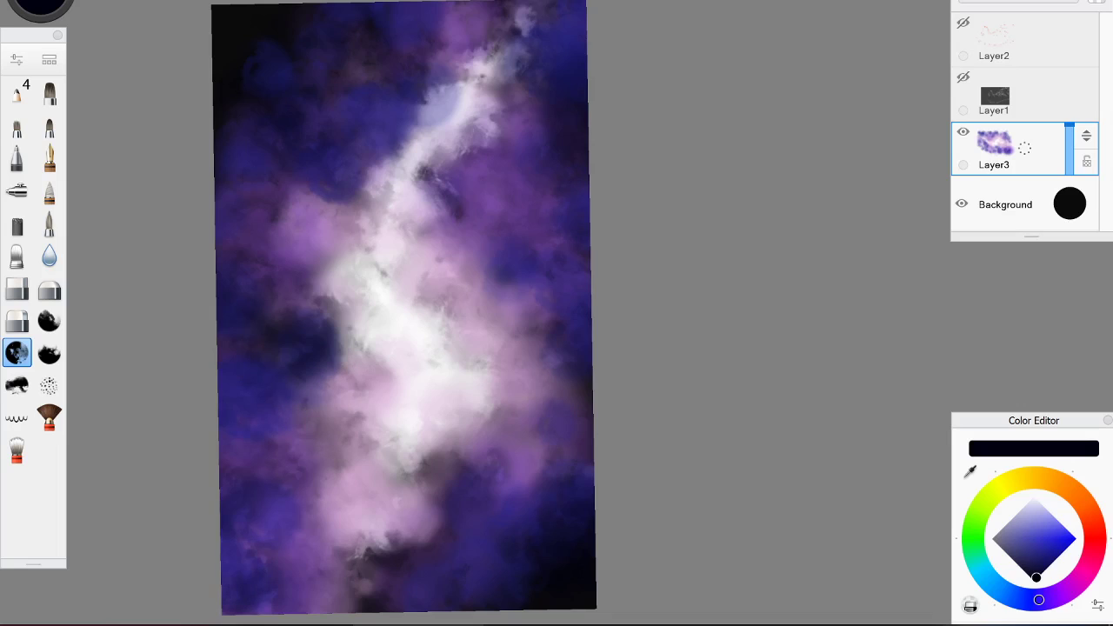
Scatter pale lavender star speckles over the blue and violet areas on both sides of the streak with the speckle brush
{"action": "left_click", "coordinate": [48, 385]}
{"action": "left_click", "coordinate": [1025, 556]}
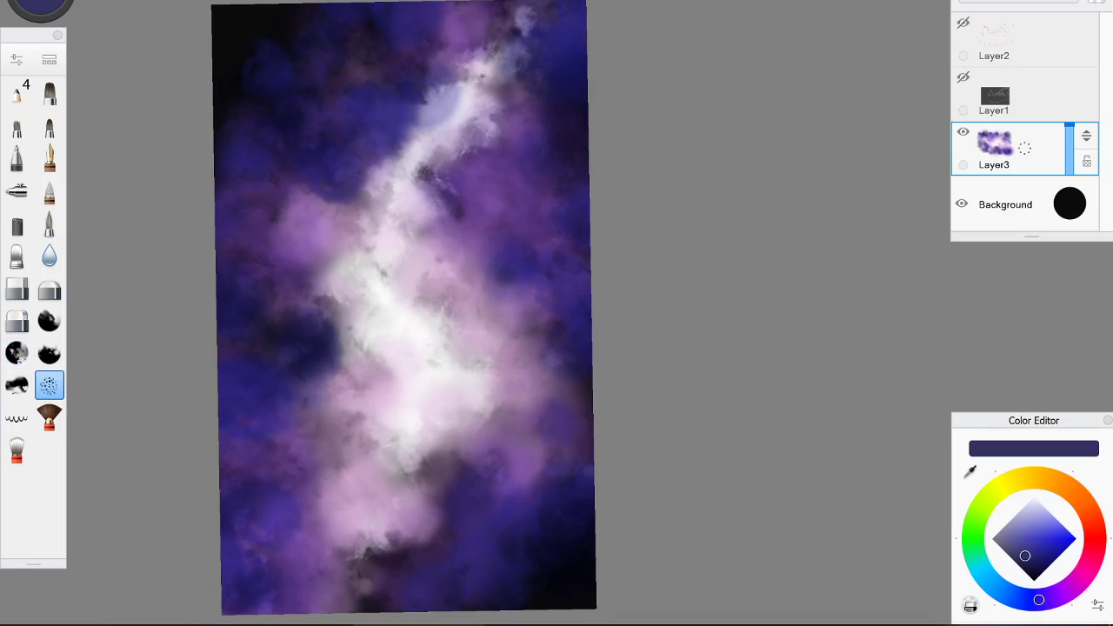
{"action": "left_click", "coordinate": [1036, 500]}
{"action": "left_click", "coordinate": [524, 465]}
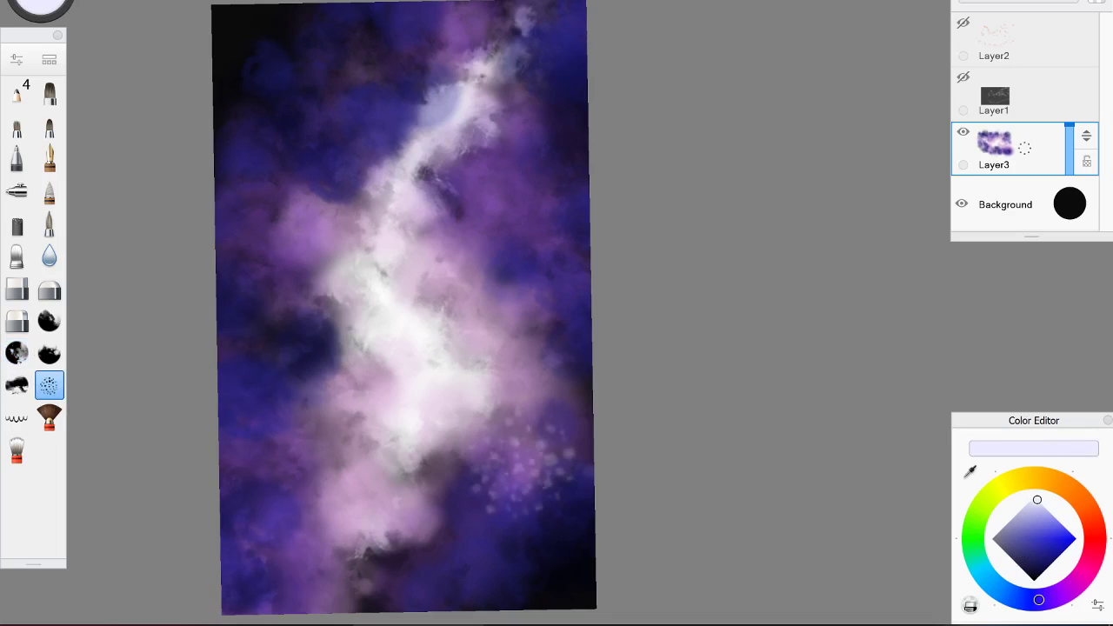
{"action": "left_click_drag", "start_coordinate": [470, 219], "coordinate": [494, 237]}
{"action": "mouse_move", "coordinate": [541, 413]}
{"action": "left_mouse_down"}
{"action": "mouse_move", "coordinate": [544, 257]}
{"action": "mouse_move", "coordinate": [523, 228]}
{"action": "left_mouse_up"}
{"action": "left_click_drag", "start_coordinate": [557, 126], "coordinate": [536, 91]}
{"action": "left_click_drag", "start_coordinate": [387, 122], "coordinate": [308, 222]}
{"action": "left_click", "coordinate": [314, 334]}
{"action": "left_click_drag", "start_coordinate": [314, 336], "coordinate": [311, 356]}
{"action": "left_click_drag", "start_coordinate": [300, 106], "coordinate": [332, 72]}
{"action": "mouse_move", "coordinate": [292, 455]}
{"action": "left_mouse_down"}
{"action": "mouse_move", "coordinate": [286, 545]}
{"action": "mouse_move", "coordinate": [387, 585]}
{"action": "mouse_move", "coordinate": [464, 537]}
{"action": "left_mouse_up"}
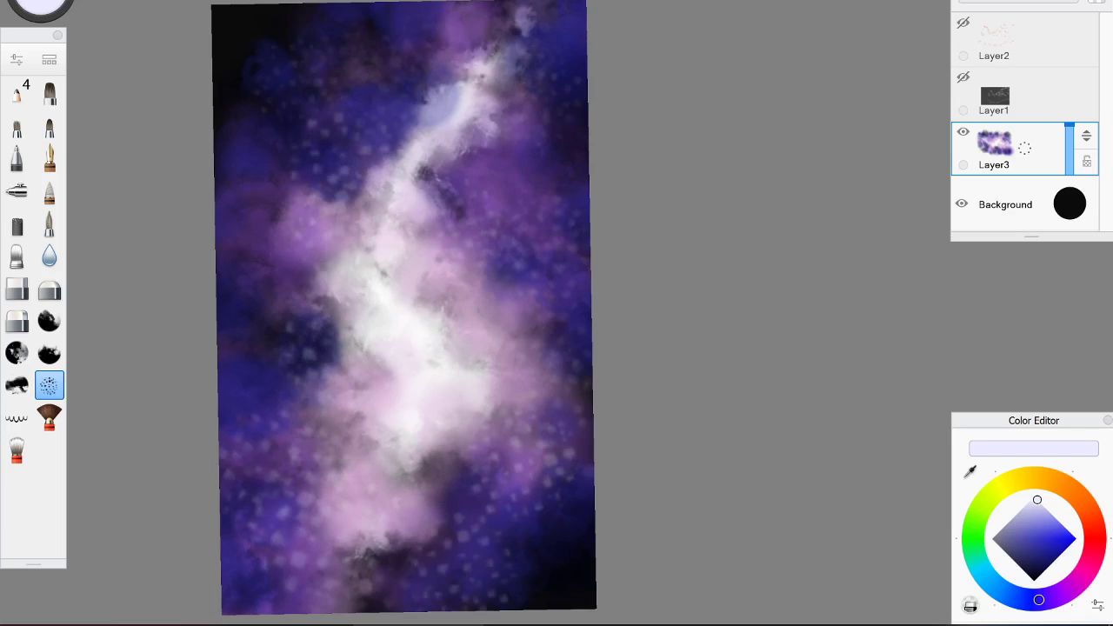
{"action": "left_click_drag", "start_coordinate": [449, 488], "coordinate": [435, 471]}
{"action": "left_click", "coordinate": [436, 178]}
Paint orchid pink clouds along the right side and upper end of the white streak with a cloud brush
{"action": "left_click_drag", "start_coordinate": [1038, 600], "coordinate": [1077, 581]}
{"action": "left_click_drag", "start_coordinate": [1046, 519], "coordinate": [1032, 528]}
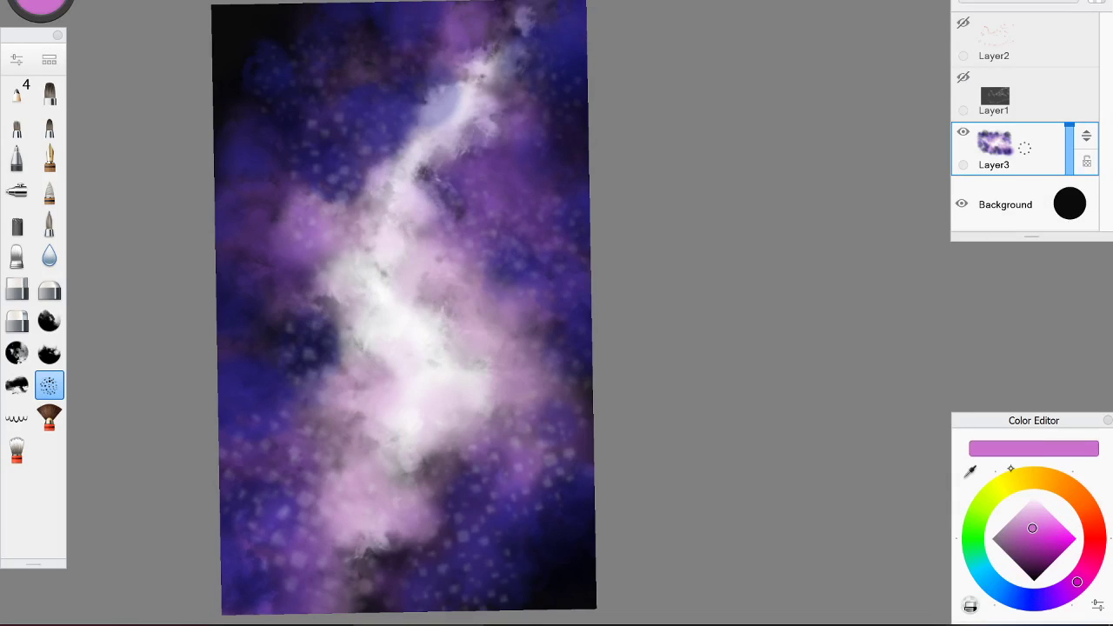
{"action": "left_click", "coordinate": [55, 341]}
{"action": "left_click", "coordinate": [529, 436]}
{"action": "left_click_drag", "start_coordinate": [557, 348], "coordinate": [474, 336]}
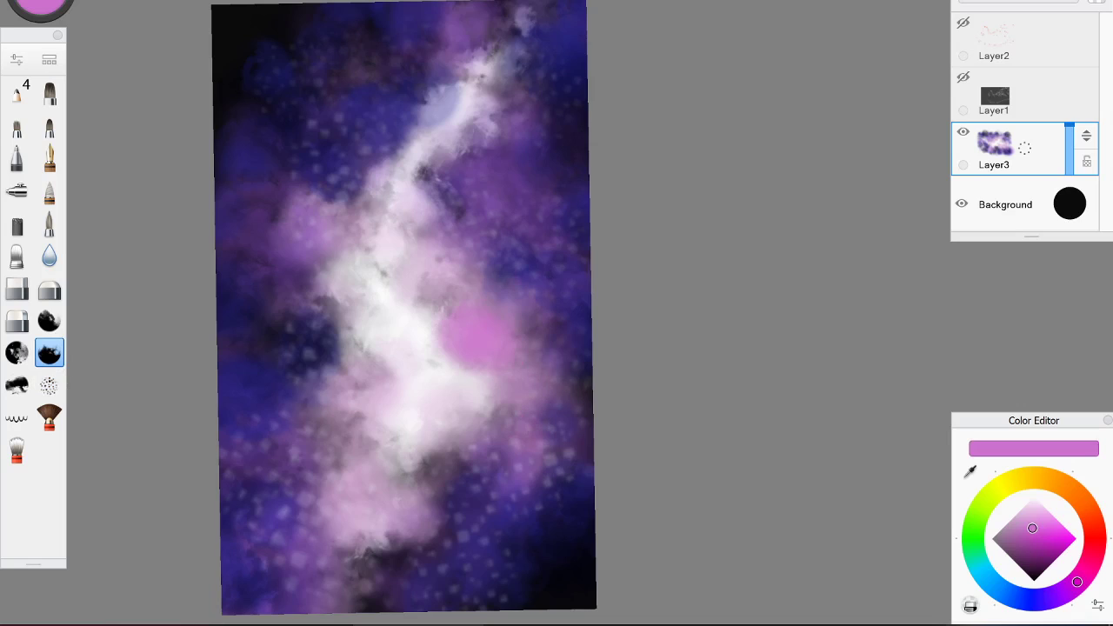
{"action": "key", "text": "ctrl+z"}
{"action": "left_click_drag", "start_coordinate": [498, 303], "coordinate": [431, 268]}
{"action": "mouse_move", "coordinate": [432, 182]}
{"action": "left_mouse_down"}
{"action": "mouse_move", "coordinate": [457, 205]}
{"action": "mouse_move", "coordinate": [439, 140]}
{"action": "mouse_move", "coordinate": [498, 156]}
{"action": "left_mouse_up"}
{"action": "left_click_drag", "start_coordinate": [494, 73], "coordinate": [522, 56]}
{"action": "left_click_drag", "start_coordinate": [435, 79], "coordinate": [479, 39]}
{"action": "left_click_drag", "start_coordinate": [400, 184], "coordinate": [374, 162]}
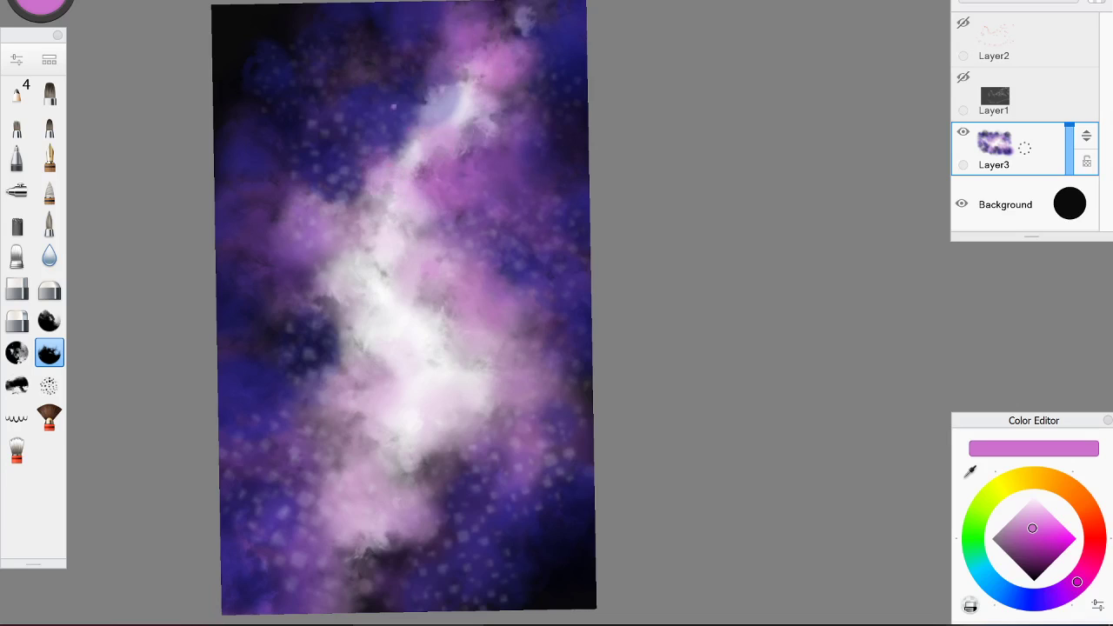
Extend the orchid pink clouds down the streak's left side, from the upper part to the lower-left area
{"action": "left_click_drag", "start_coordinate": [387, 69], "coordinate": [397, 85]}
{"action": "mouse_move", "coordinate": [372, 150]}
{"action": "left_mouse_down"}
{"action": "mouse_move", "coordinate": [373, 228]}
{"action": "mouse_move", "coordinate": [407, 218]}
{"action": "left_mouse_up"}
{"action": "left_click_drag", "start_coordinate": [315, 261], "coordinate": [302, 280]}
{"action": "left_click_drag", "start_coordinate": [383, 277], "coordinate": [364, 304]}
{"action": "mouse_move", "coordinate": [311, 285]}
{"action": "left_mouse_down"}
{"action": "mouse_move", "coordinate": [292, 298]}
{"action": "mouse_move", "coordinate": [322, 313]}
{"action": "left_mouse_up"}
{"action": "left_click_drag", "start_coordinate": [321, 334], "coordinate": [320, 370]}
{"action": "left_click_drag", "start_coordinate": [398, 340], "coordinate": [393, 350]}
{"action": "left_click_drag", "start_coordinate": [313, 383], "coordinate": [404, 421]}
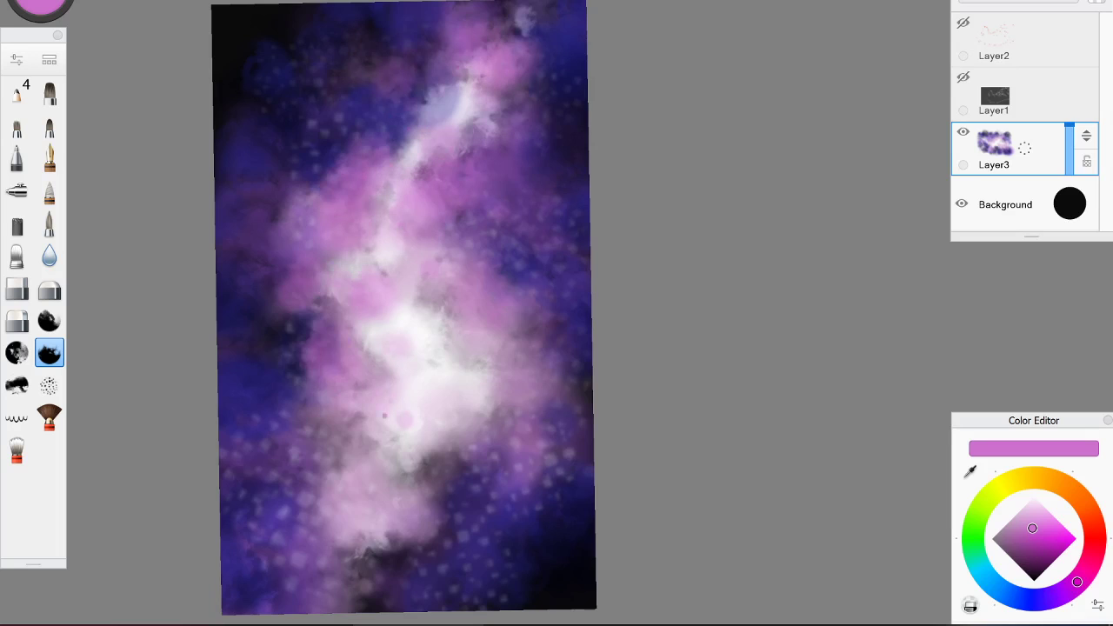
{"action": "left_click_drag", "start_coordinate": [344, 330], "coordinate": [283, 448]}
{"action": "mouse_move", "coordinate": [348, 426]}
{"action": "left_mouse_down"}
{"action": "mouse_move", "coordinate": [287, 522]}
{"action": "mouse_move", "coordinate": [279, 596]}
{"action": "left_mouse_up"}
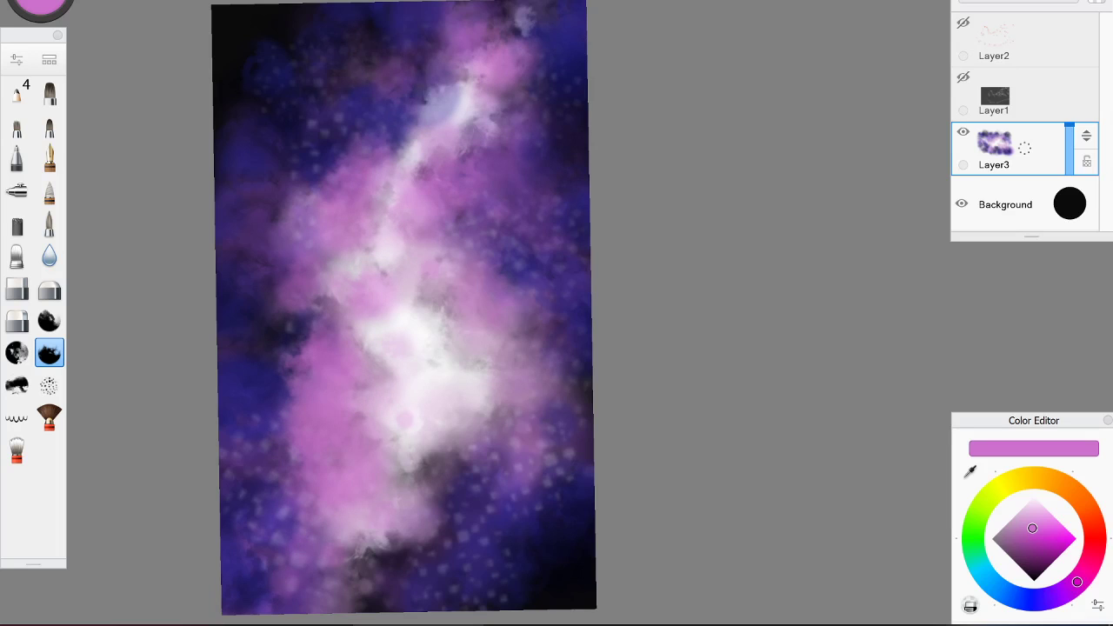
Build up orchid pink clouds over the streak's lower centre and the bulge on its right side
{"action": "left_click_drag", "start_coordinate": [405, 421], "coordinate": [391, 445]}
{"action": "left_click_drag", "start_coordinate": [437, 399], "coordinate": [428, 411]}
{"action": "left_click_drag", "start_coordinate": [446, 350], "coordinate": [437, 376]}
{"action": "left_click_drag", "start_coordinate": [513, 304], "coordinate": [502, 327]}
{"action": "left_click_drag", "start_coordinate": [442, 359], "coordinate": [454, 343]}
{"action": "left_click_drag", "start_coordinate": [508, 254], "coordinate": [496, 271]}
{"action": "left_click_drag", "start_coordinate": [463, 186], "coordinate": [457, 208]}
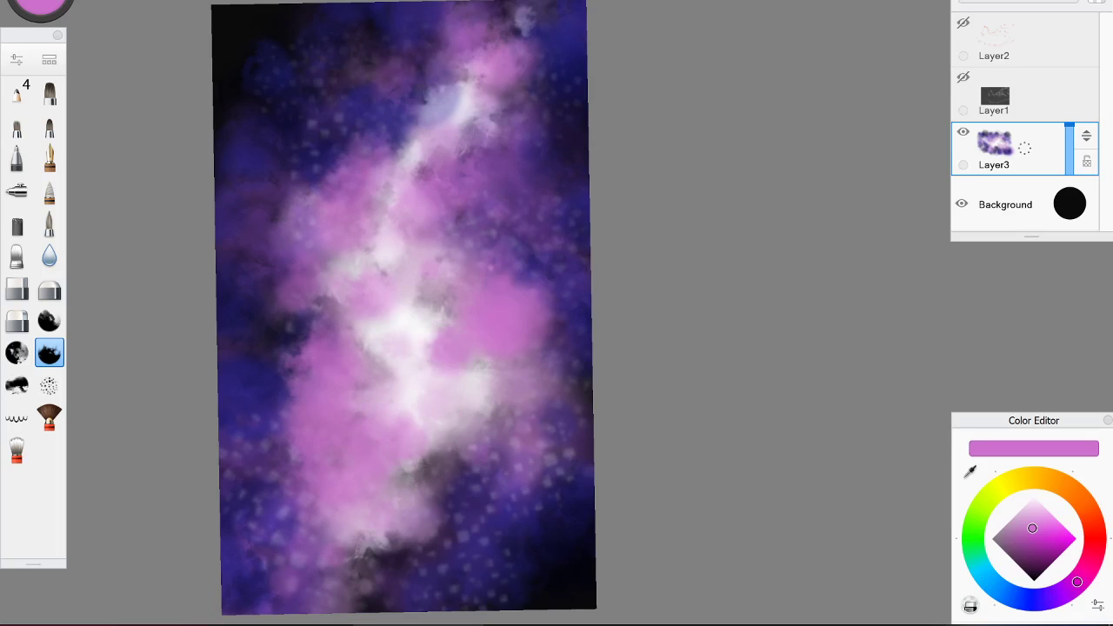
{"action": "left_click_drag", "start_coordinate": [520, 179], "coordinate": [511, 193]}
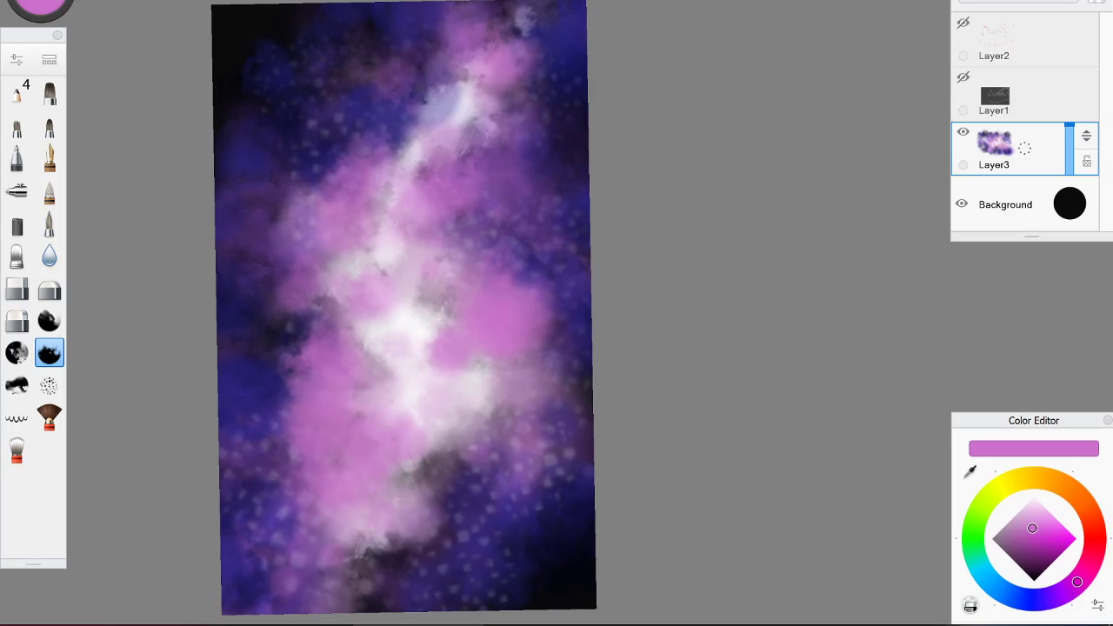
{"action": "left_click", "coordinate": [406, 22]}
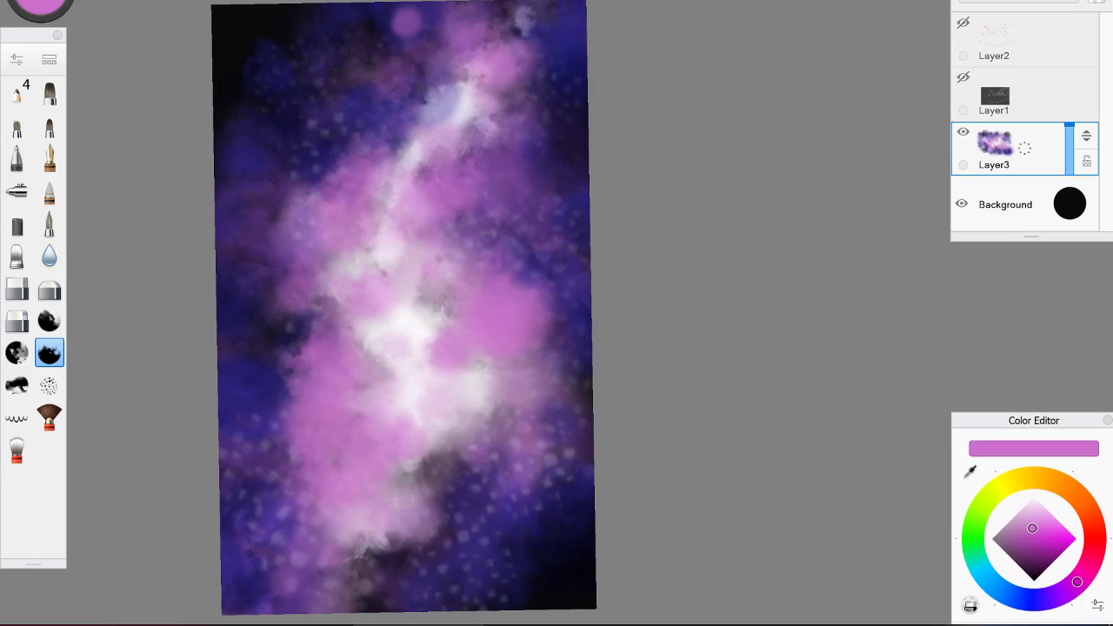
{"action": "key", "text": "ctrl+z"}
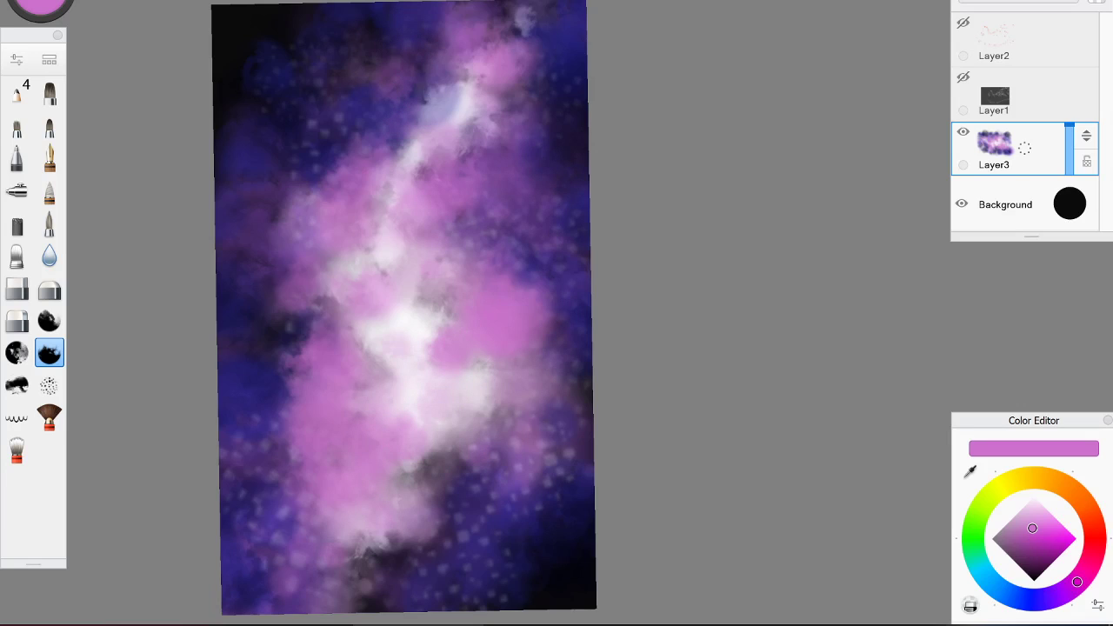
Blend vivid purple clouds along the right edge and upper-left side of the pink nebula with the mottled cloud brush
{"action": "left_click", "coordinate": [17, 352]}
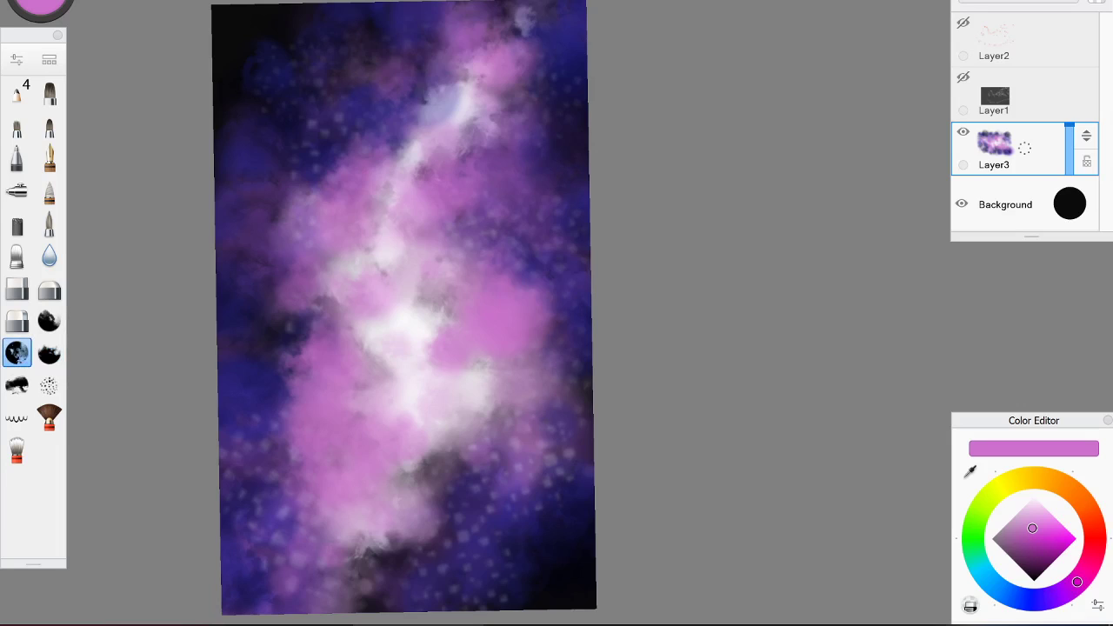
{"action": "left_click", "coordinate": [1056, 596]}
{"action": "left_click_drag", "start_coordinate": [1032, 528], "coordinate": [1043, 536]}
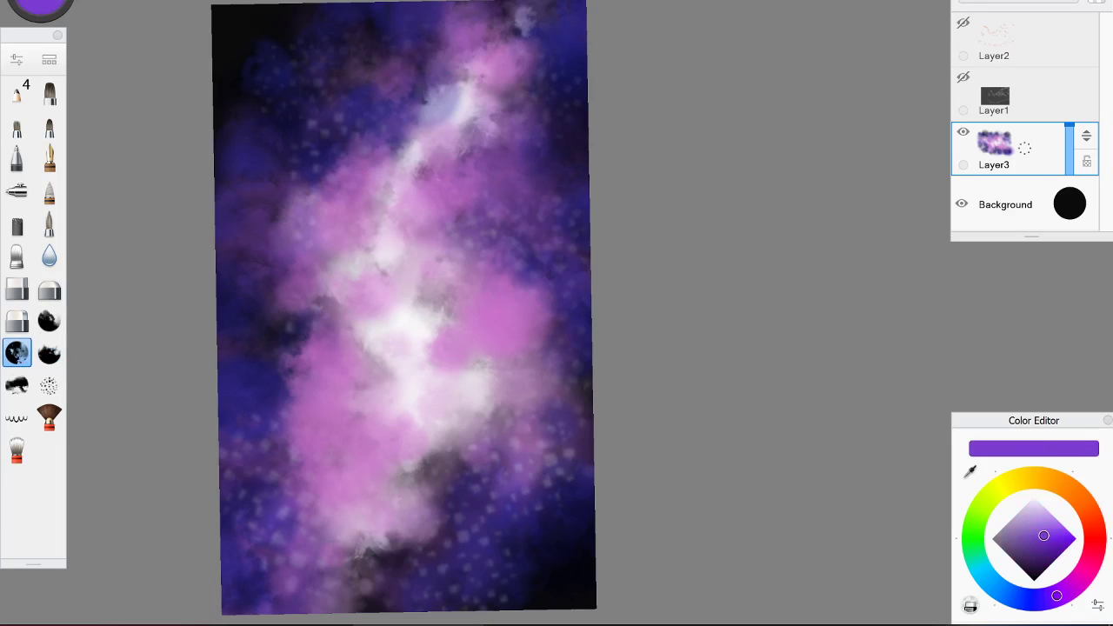
{"action": "mouse_move", "coordinate": [513, 359]}
{"action": "left_mouse_down"}
{"action": "mouse_move", "coordinate": [571, 381]}
{"action": "mouse_move", "coordinate": [561, 301]}
{"action": "mouse_move", "coordinate": [530, 244]}
{"action": "left_mouse_up"}
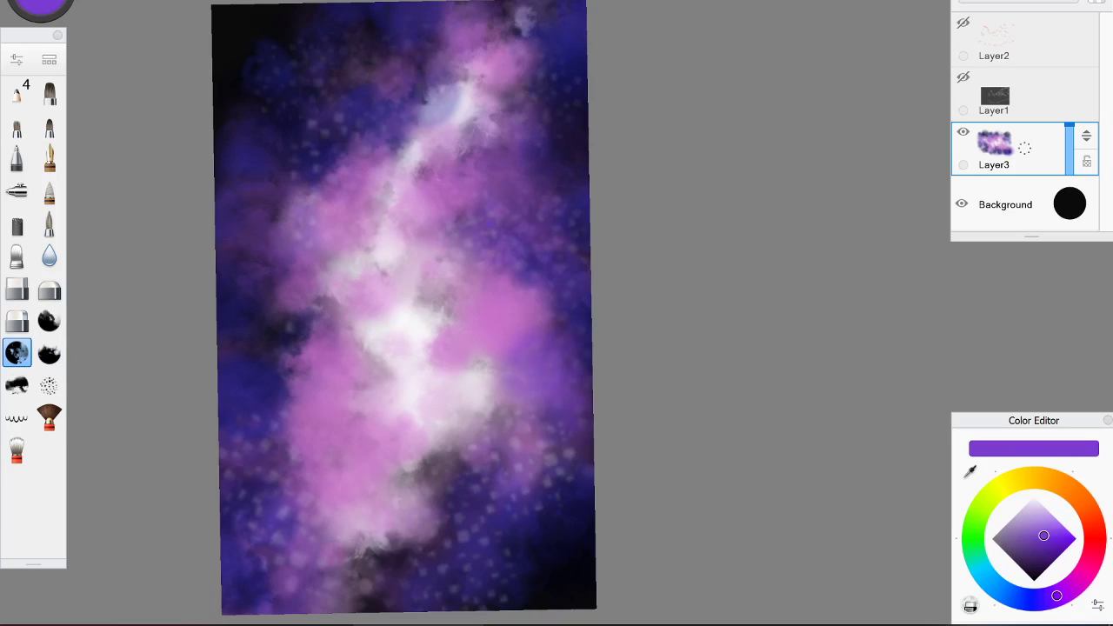
{"action": "left_click_drag", "start_coordinate": [561, 158], "coordinate": [555, 157]}
{"action": "mouse_move", "coordinate": [450, 131]}
{"action": "left_mouse_down"}
{"action": "mouse_move", "coordinate": [478, 87]}
{"action": "mouse_move", "coordinate": [486, 96]}
{"action": "left_mouse_up"}
{"action": "left_click_drag", "start_coordinate": [554, 137], "coordinate": [551, 124]}
{"action": "left_click_drag", "start_coordinate": [560, 161], "coordinate": [557, 26]}
{"action": "mouse_move", "coordinate": [414, 141]}
{"action": "left_mouse_down"}
{"action": "mouse_move", "coordinate": [304, 134]}
{"action": "mouse_move", "coordinate": [336, 232]}
{"action": "mouse_move", "coordinate": [327, 280]}
{"action": "mouse_move", "coordinate": [266, 342]}
{"action": "left_mouse_up"}
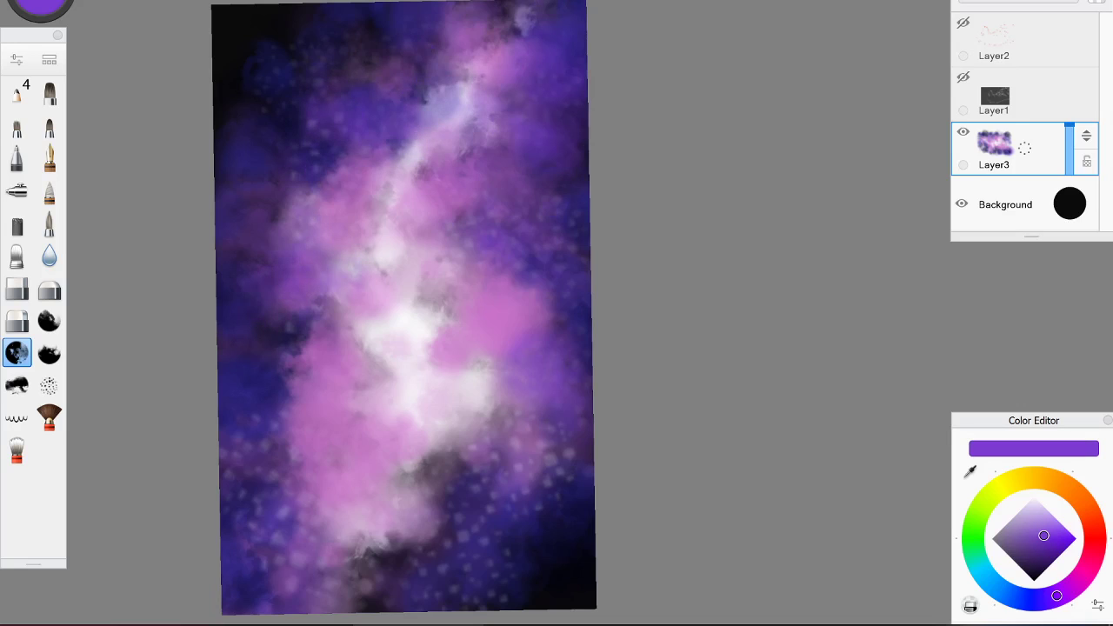
{"action": "left_click_drag", "start_coordinate": [285, 193], "coordinate": [265, 187]}
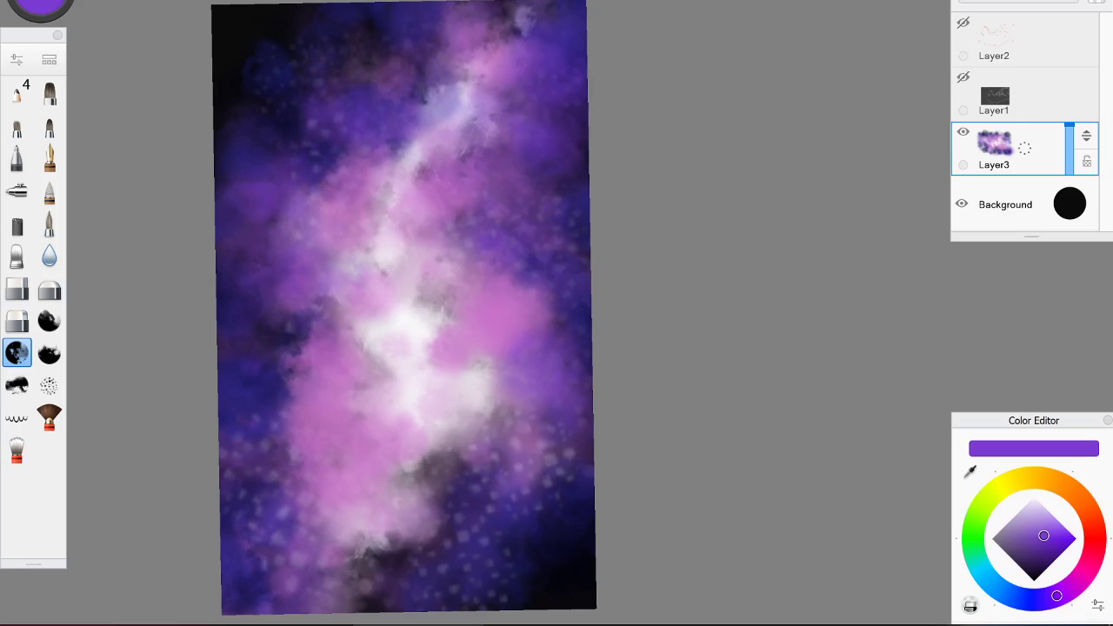
Blend vivid purple clouds over the nebula's lower-left edge, its lower end, and the dark grey patches along its lower right
{"action": "left_click_drag", "start_coordinate": [320, 430], "coordinate": [315, 485]}
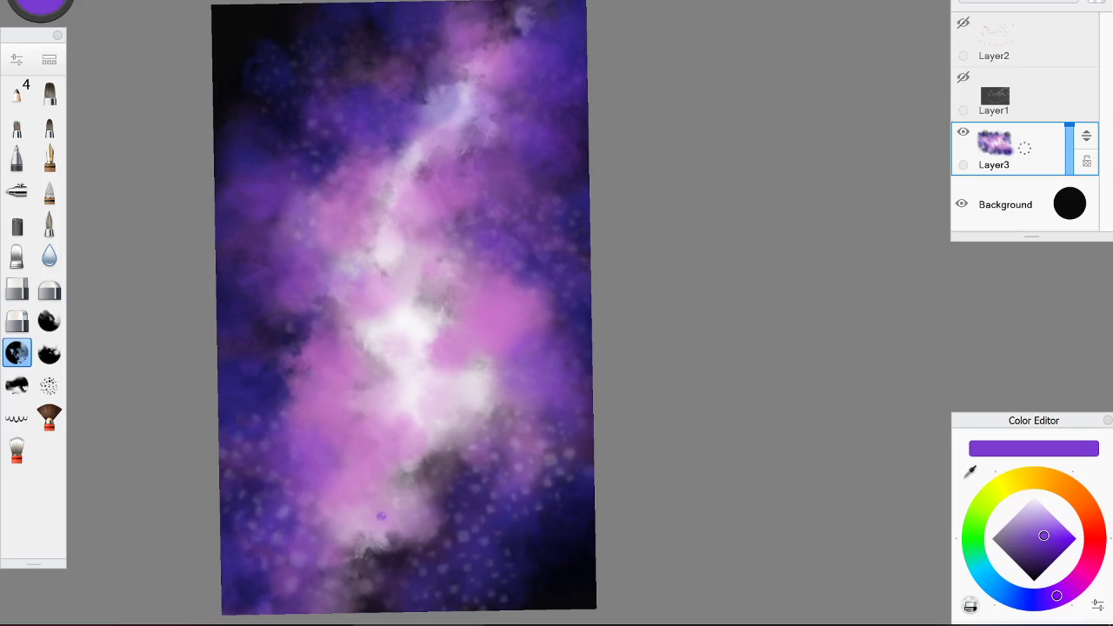
{"action": "left_click_drag", "start_coordinate": [374, 531], "coordinate": [383, 588]}
{"action": "left_click_drag", "start_coordinate": [453, 511], "coordinate": [417, 444]}
{"action": "left_click_drag", "start_coordinate": [498, 385], "coordinate": [561, 528]}
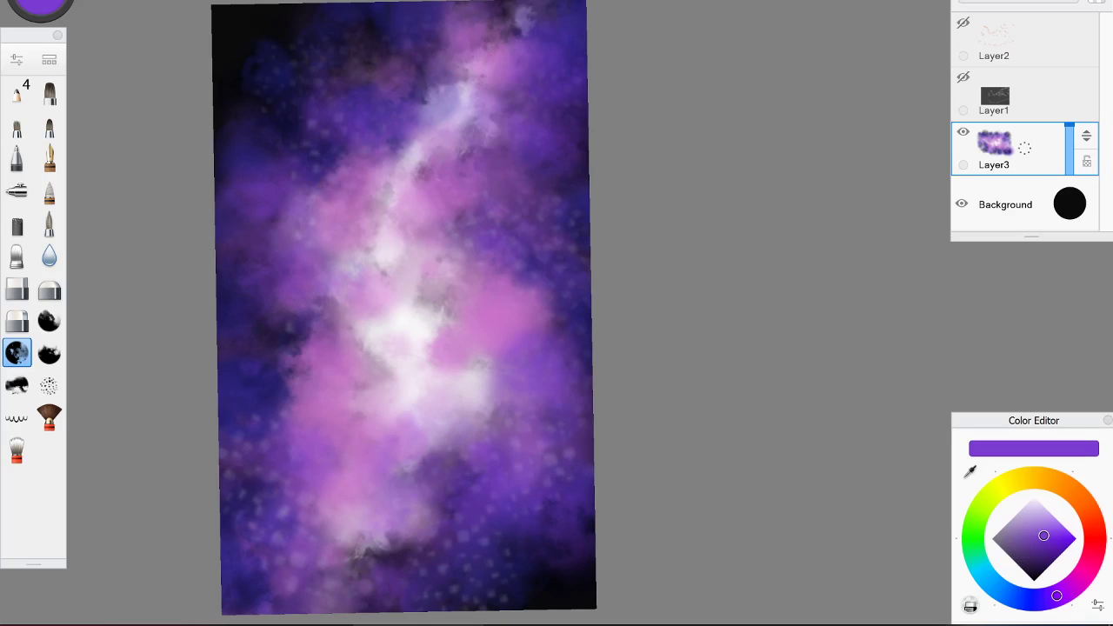
Dot tiny white stars of varying size over the dark corners and purple edges of the galaxy with a fine brush
{"action": "left_click_drag", "start_coordinate": [1041, 522], "coordinate": [1034, 495]}
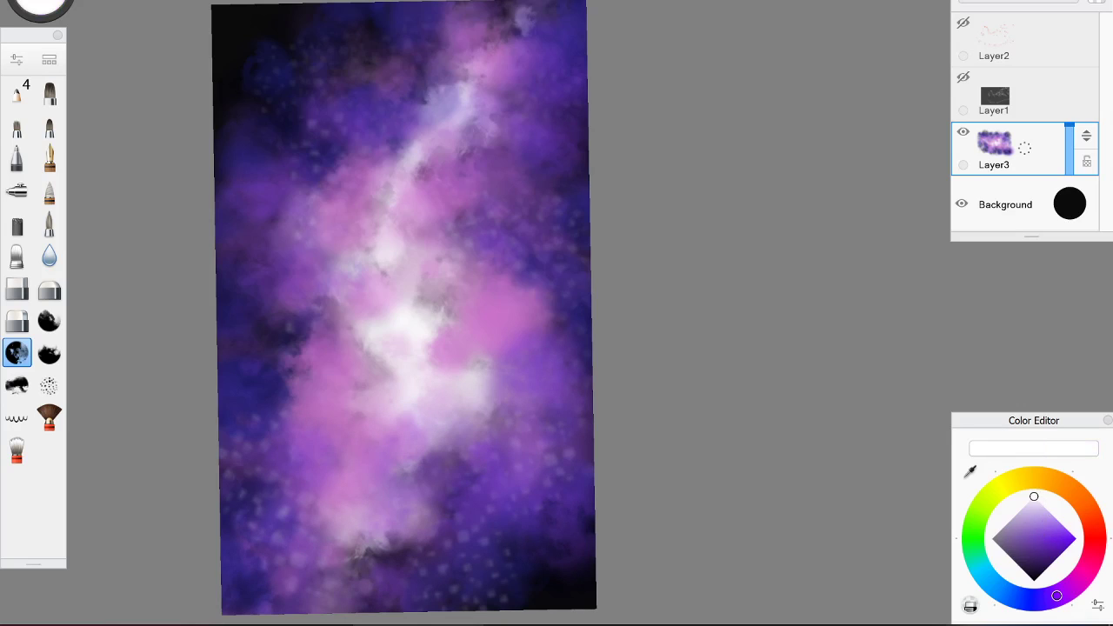
{"action": "left_click", "coordinate": [49, 223]}
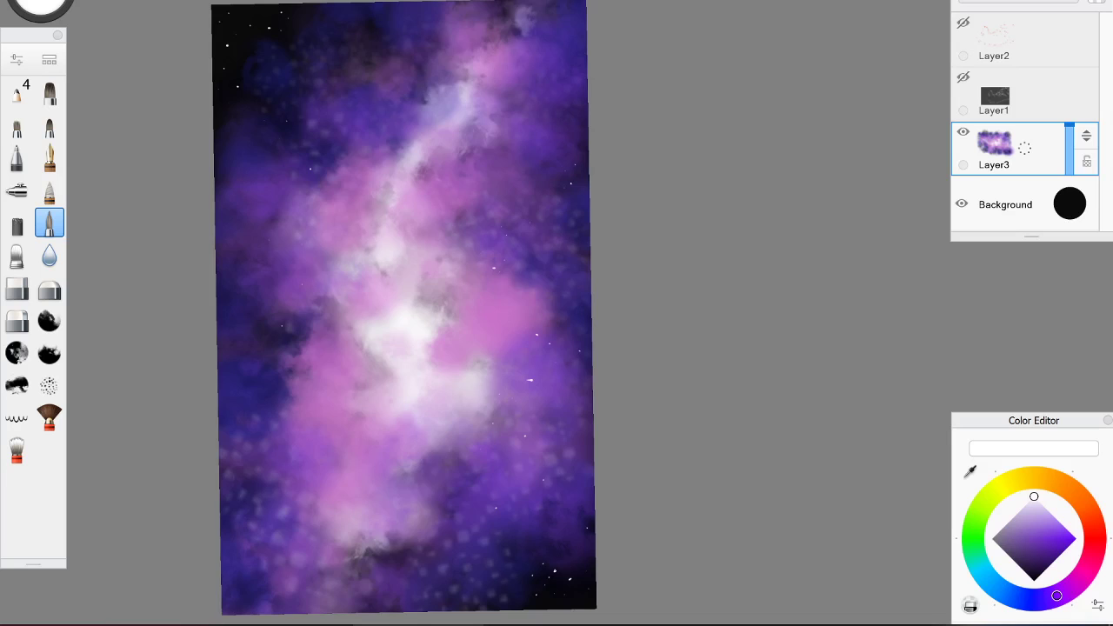
{"action": "left_click", "coordinate": [17, 288]}
{"action": "left_click", "coordinate": [51, 187]}
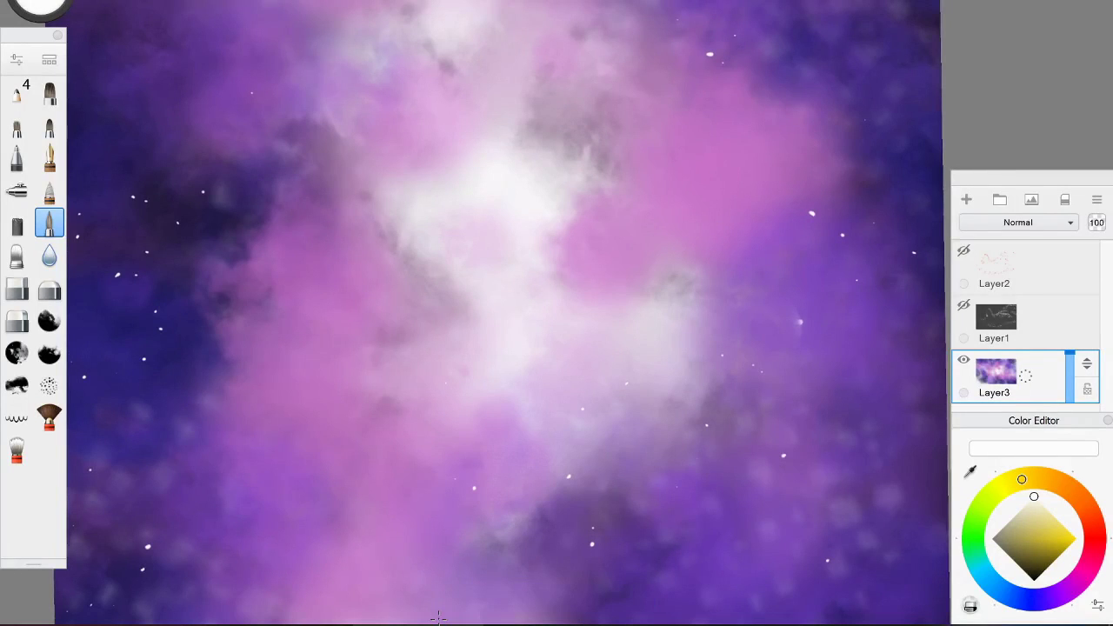
Handwrite "like", "Comment" and "Subscribe" in white cursive across the galaxy on Layer3
{"action": "left_click_drag", "start_coordinate": [139, 120], "coordinate": [301, 103]}
{"action": "left_click_drag", "start_coordinate": [572, 179], "coordinate": [534, 231]}
{"action": "mouse_move", "coordinate": [577, 206]}
{"action": "left_mouse_down"}
{"action": "mouse_move", "coordinate": [696, 208]}
{"action": "mouse_move", "coordinate": [789, 188]}
{"action": "mouse_move", "coordinate": [859, 207]}
{"action": "mouse_move", "coordinate": [854, 181]}
{"action": "left_mouse_up"}
{"action": "mouse_move", "coordinate": [253, 400]}
{"action": "left_mouse_down"}
{"action": "mouse_move", "coordinate": [335, 427]}
{"action": "mouse_move", "coordinate": [426, 411]}
{"action": "mouse_move", "coordinate": [484, 424]}
{"action": "left_mouse_up"}
Draw a small white heart outline below and to the right of "Subscribe", with a few short strokes beside it
{"action": "left_click_drag", "start_coordinate": [696, 526], "coordinate": [703, 545]}
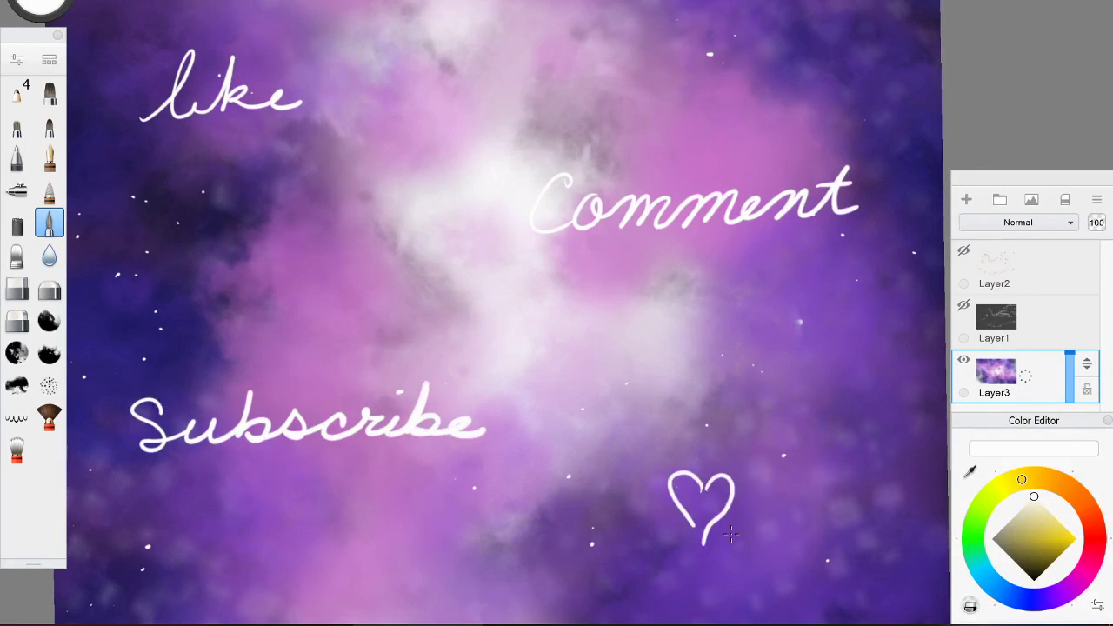
{"action": "mouse_move", "coordinate": [781, 497]}
{"action": "left_mouse_down"}
{"action": "mouse_move", "coordinate": [783, 582]}
{"action": "mouse_move", "coordinate": [786, 512]}
{"action": "left_mouse_up"}
{"action": "mouse_move", "coordinate": [790, 527]}
{"action": "left_mouse_down"}
{"action": "mouse_move", "coordinate": [745, 531]}
{"action": "mouse_move", "coordinate": [828, 526]}
{"action": "mouse_move", "coordinate": [811, 520]}
{"action": "left_mouse_up"}
{"action": "left_click_drag", "start_coordinate": [758, 562], "coordinate": [764, 514]}
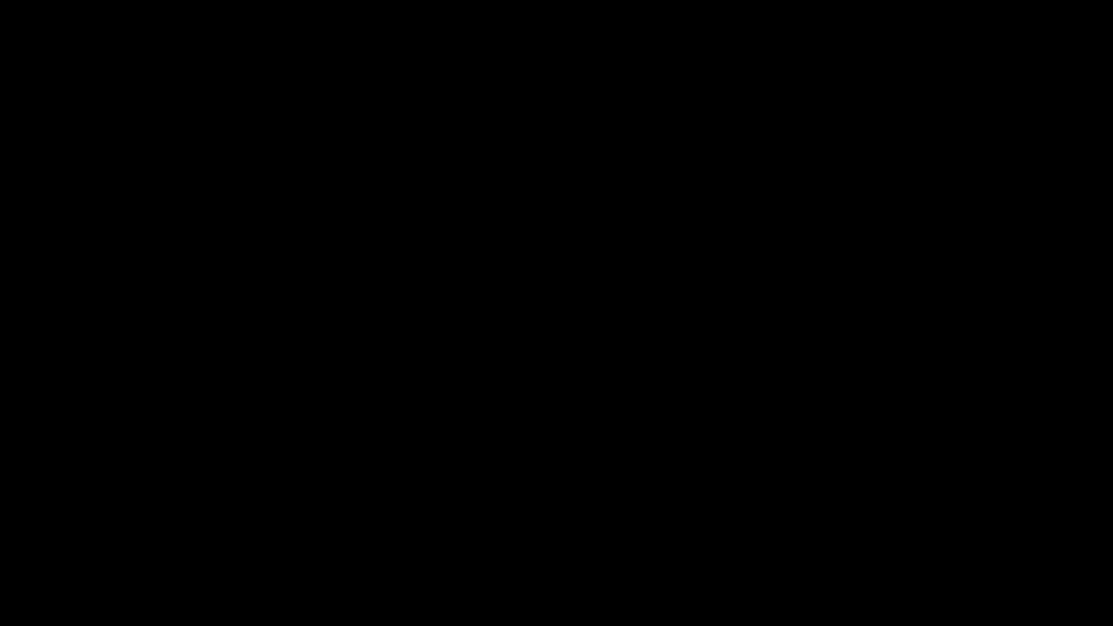